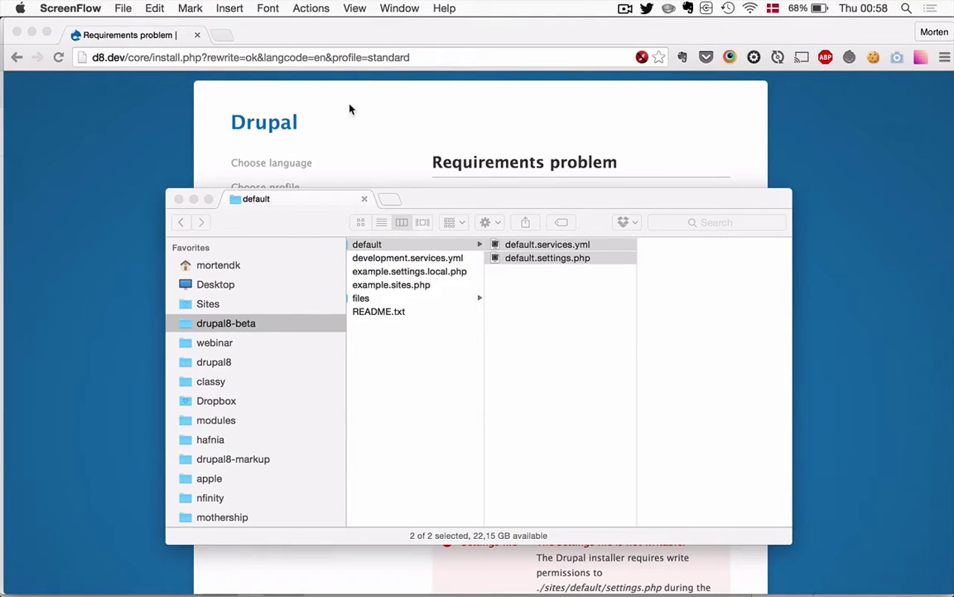
Duplicate default.settings.php and default.services.yml inside drupal8-beta/sites/default
left_click(569, 324)
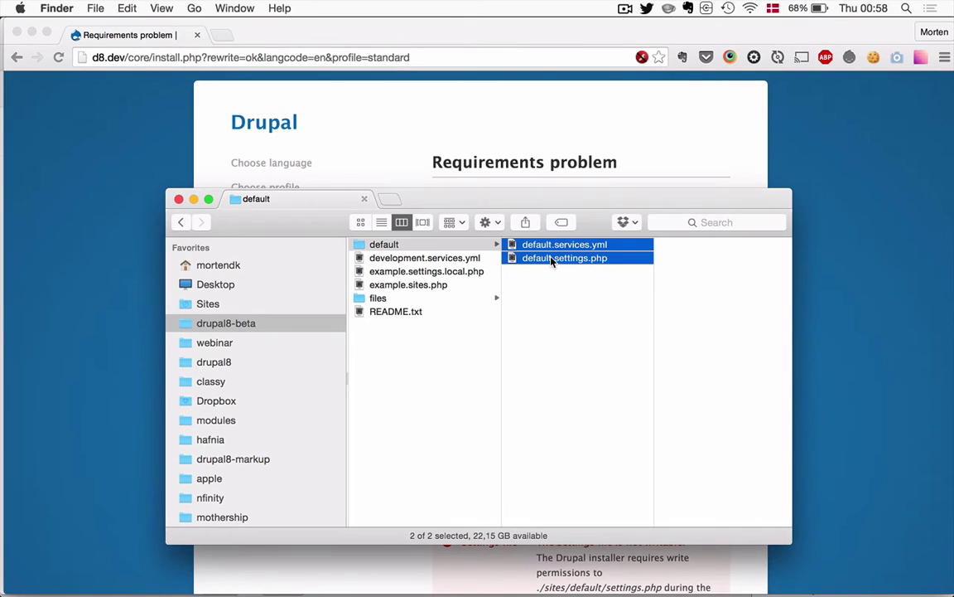
left_click(293, 328)
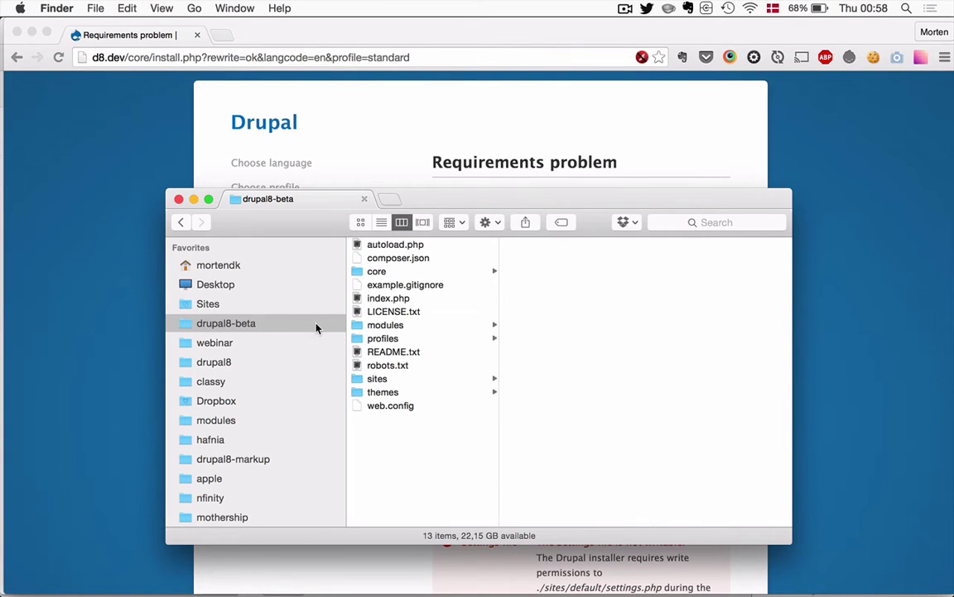
left_click(417, 379)
key("Right")
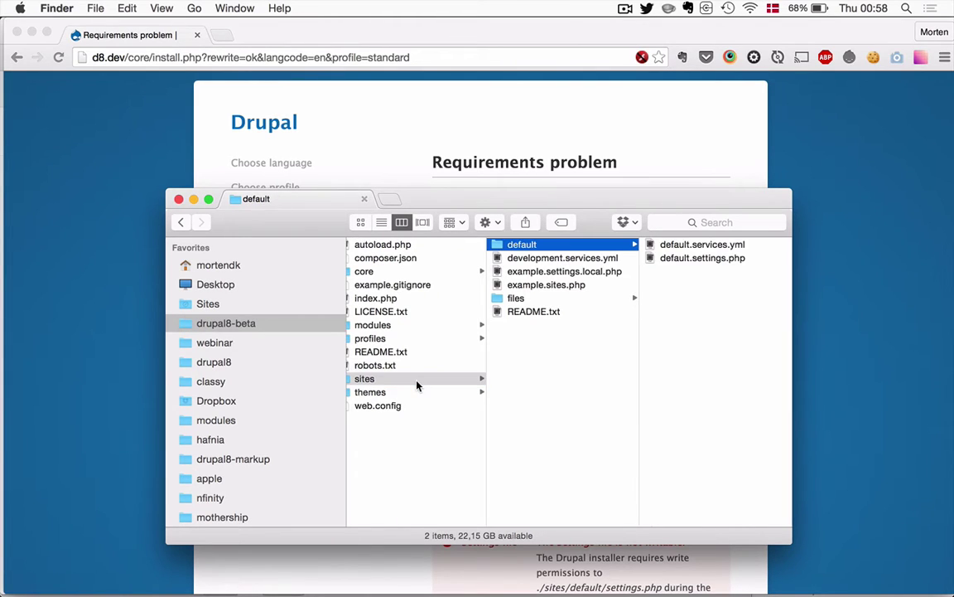
key("Right")
key("super+a")
key("Left")
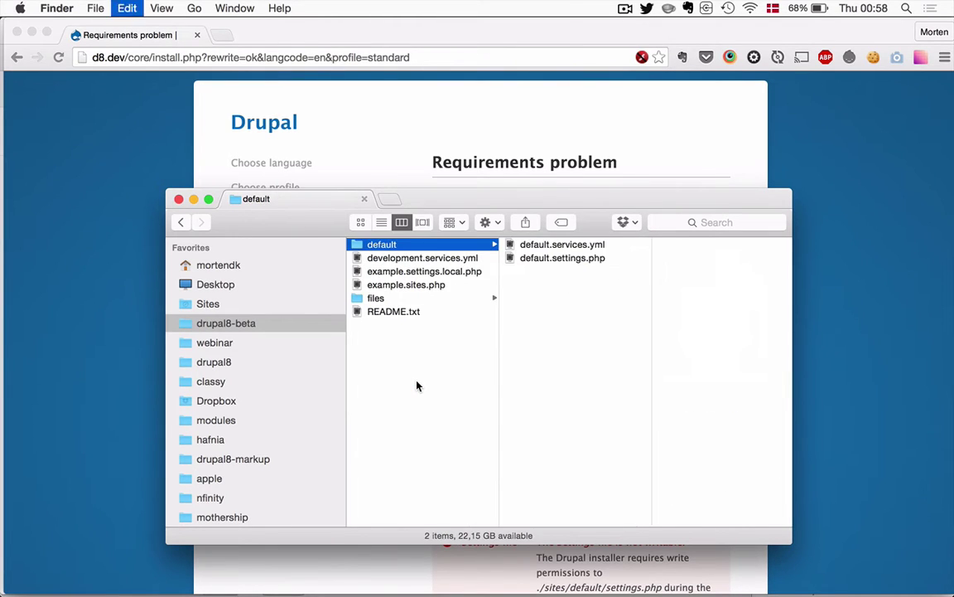
key("Right")
key("super+a")
key("super+d")
key("Left")
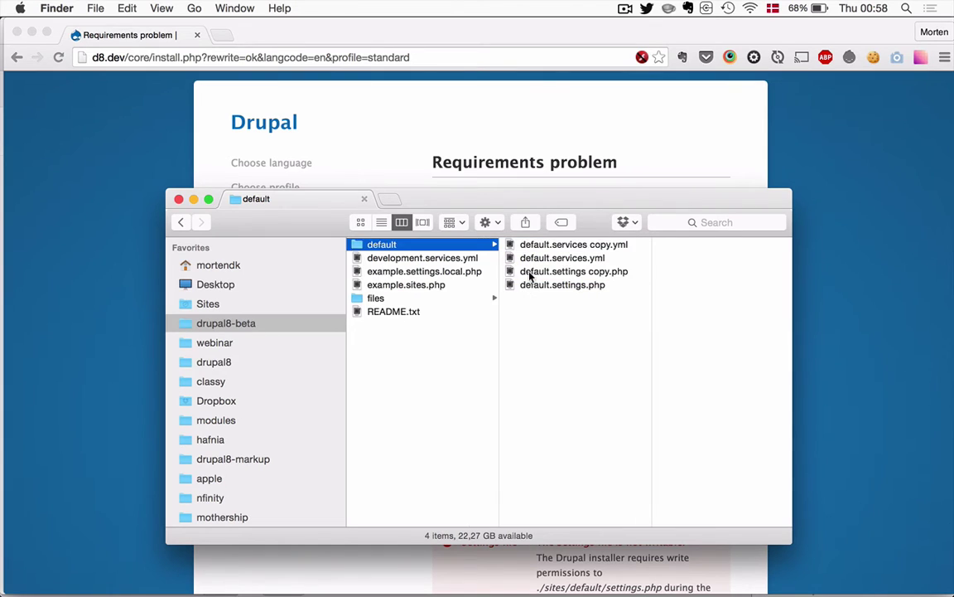
Rename the settings copy to settings.php
left_click(531, 275)
key("Return")
key("Left")
key("Delete")
key("Delete")
key("Delete")
key("alt+Right")
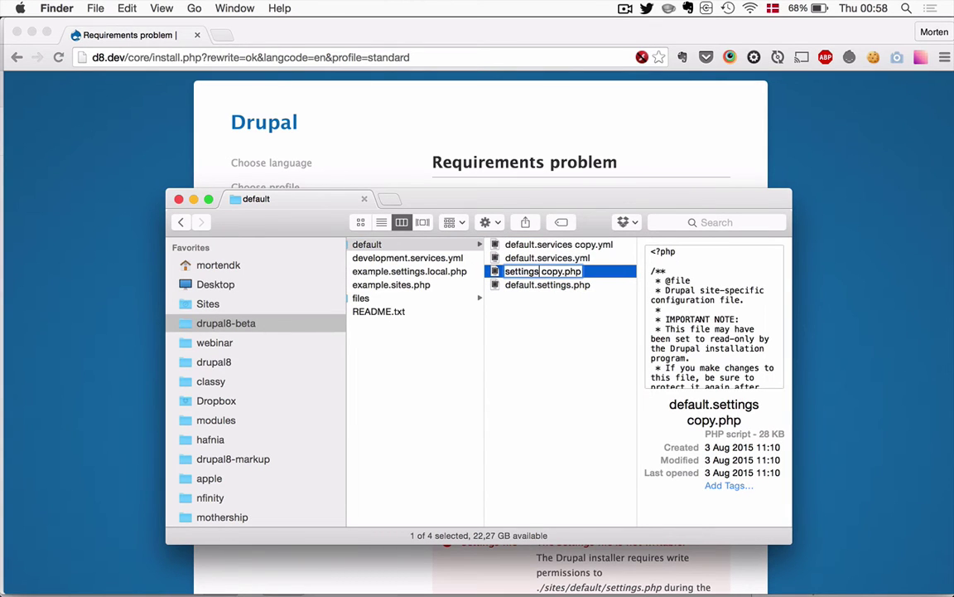
key("Delete")
key("Delete")
key("Delete")
key("Return")
Rename the services copy to services.yml
key("Up")
key("Up")
key("Up")
key("Return")
key("Left")
key("Delete")
key("Delete")
key("Delete")
key("alt+Right")
key("Delete")
key("Return")
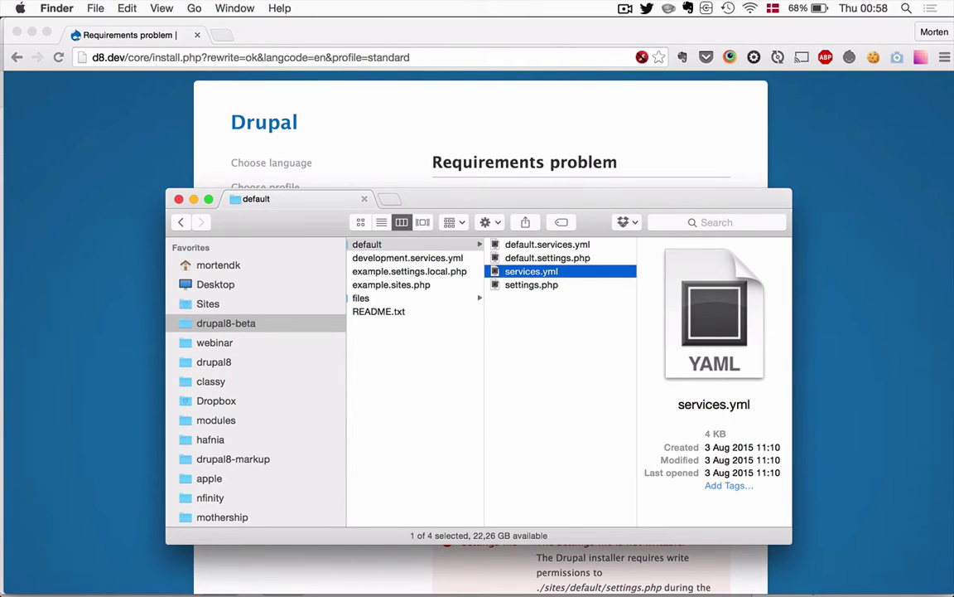
Give staff and everyone Read & Write access to services.yml
key("super+i")
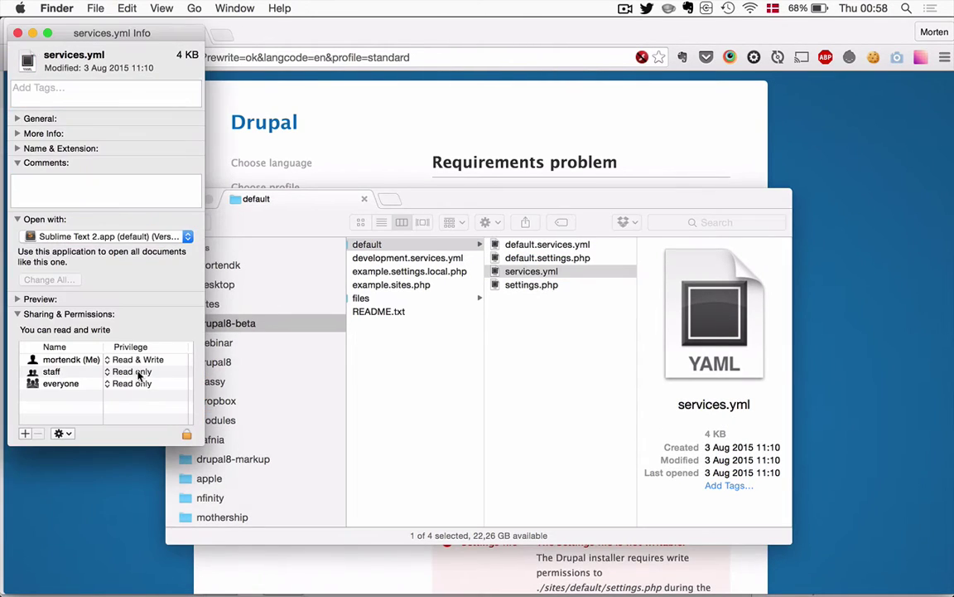
left_click(133, 372)
left_click(67, 359)
left_click(131, 383)
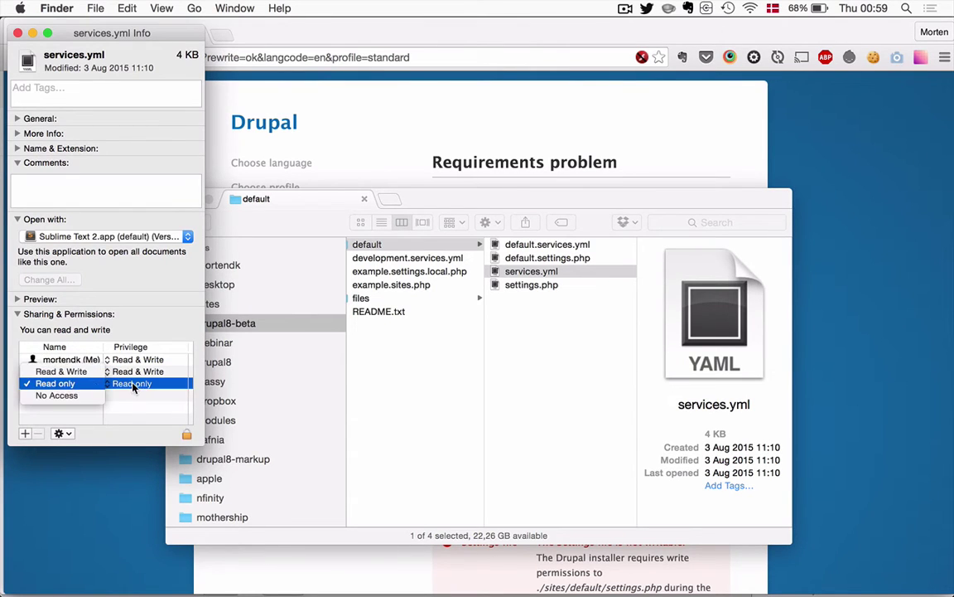
left_click(49, 370)
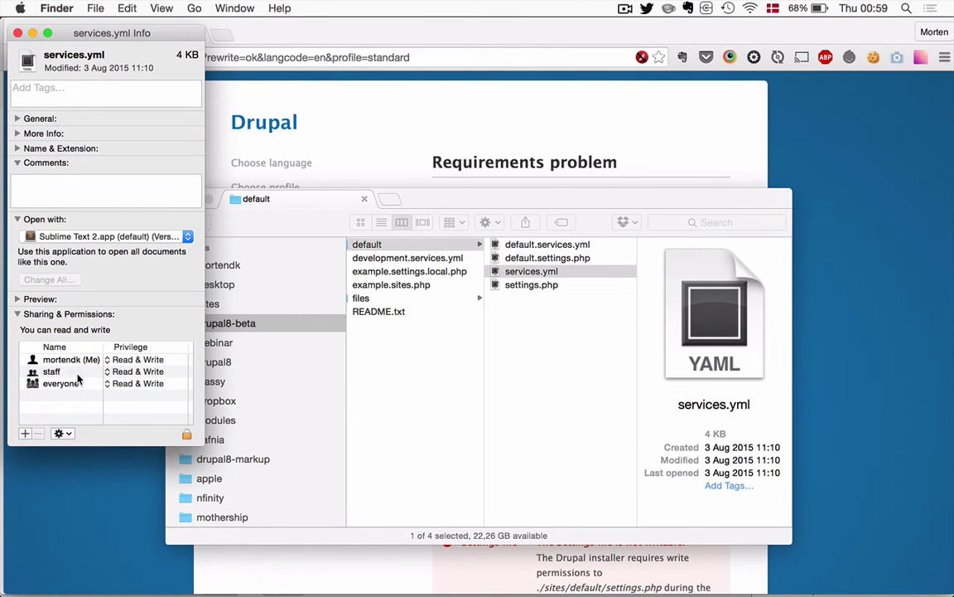
left_click(17, 33)
Give staff and everyone Read & Write on settings.php, then reload the Drupal installer
left_click(525, 286)
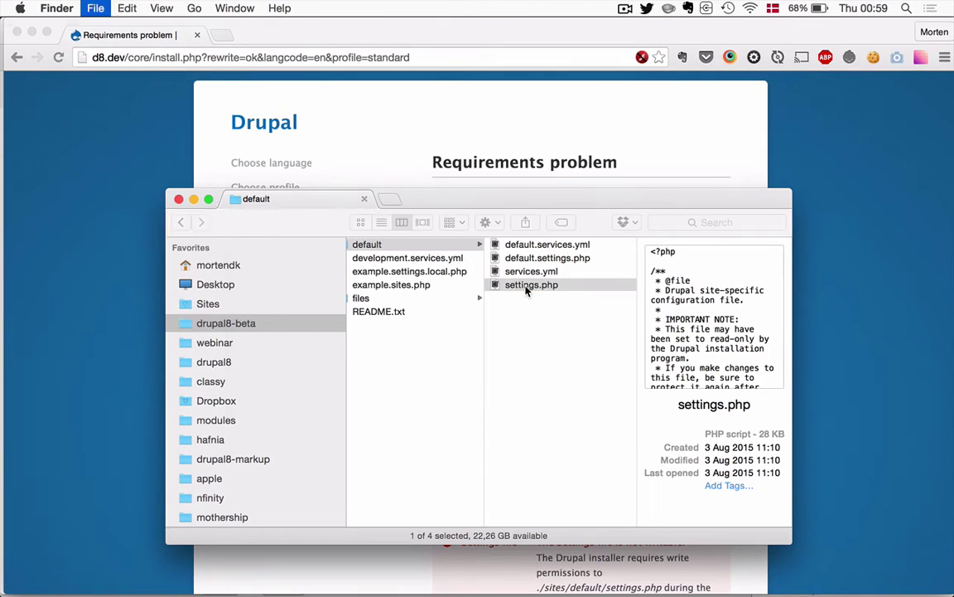
key("super+i")
left_click(131, 371)
left_click(97, 358)
left_click(131, 383)
left_click(51, 371)
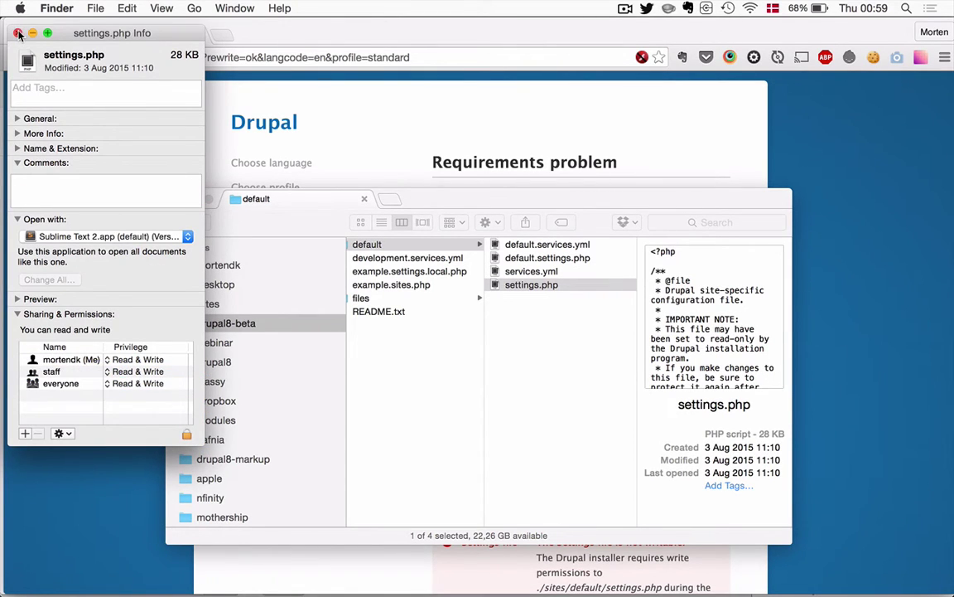
left_click(18, 33)
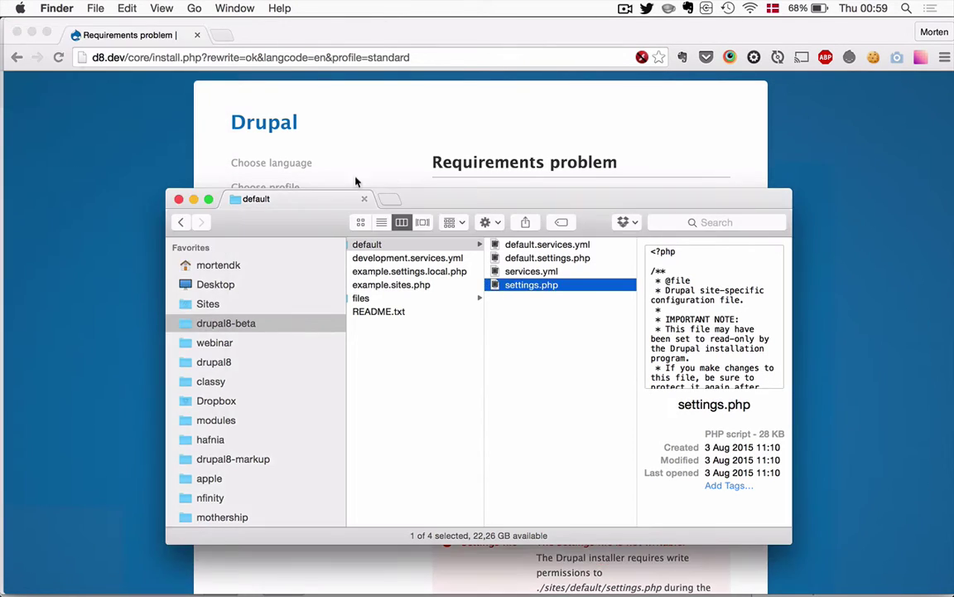
left_click(402, 162)
key("super+r")
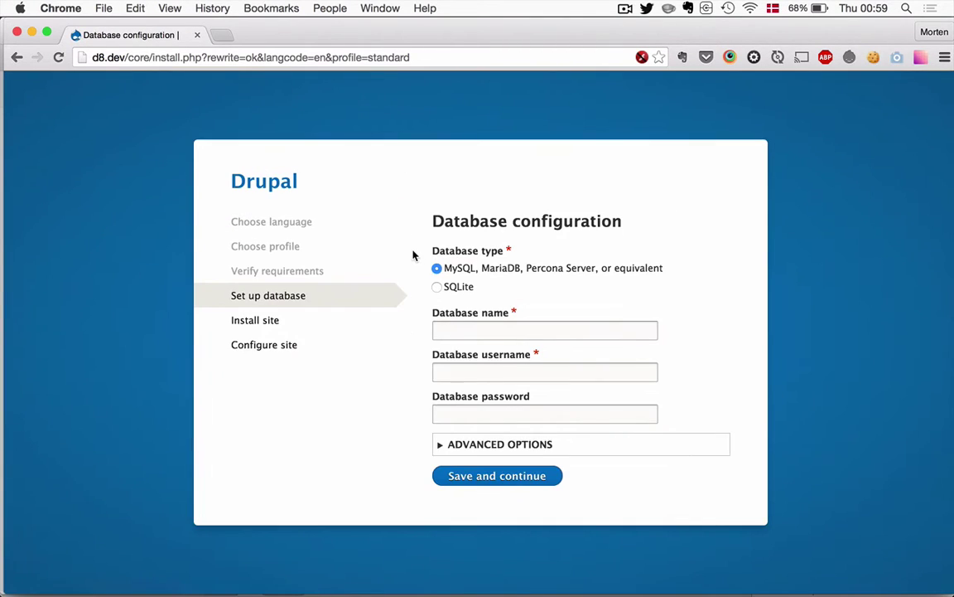
left_click(459, 329)
key("super+Tab")
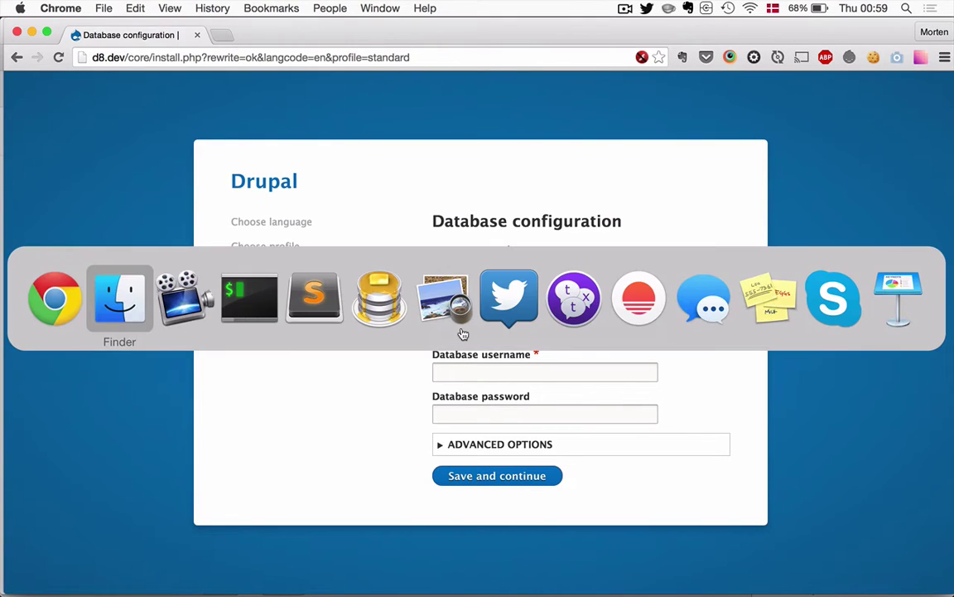
key("super+Tab")
key("super+Tab")
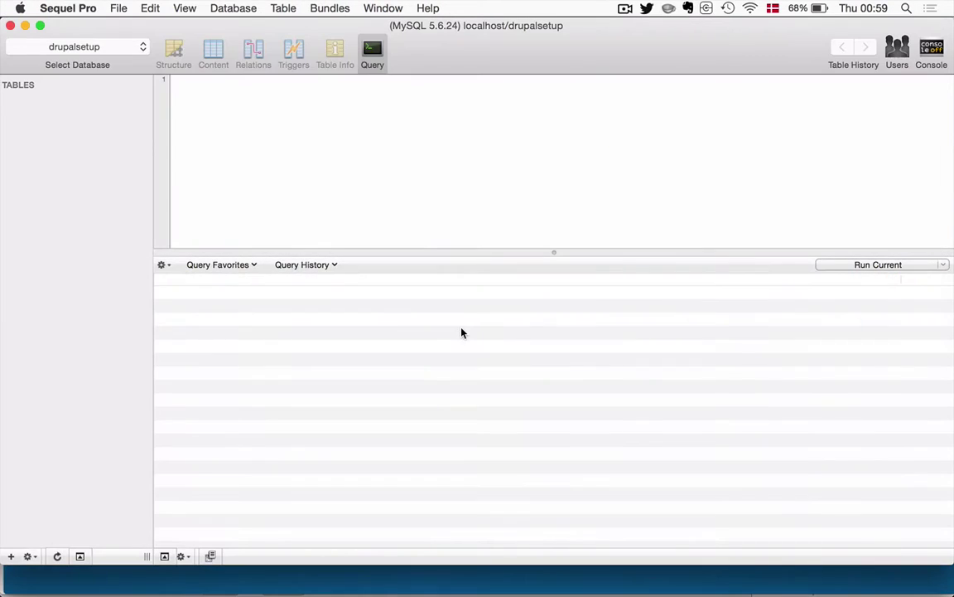
key("super+Tab")
type("drupalsetup")
key("Tab")
type("root")
key("Tab")
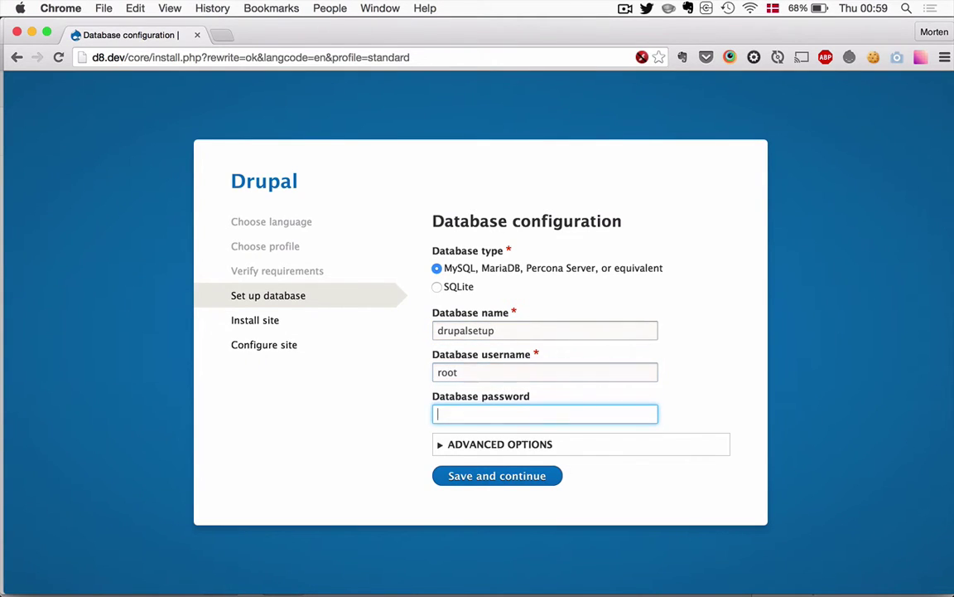
type("root")
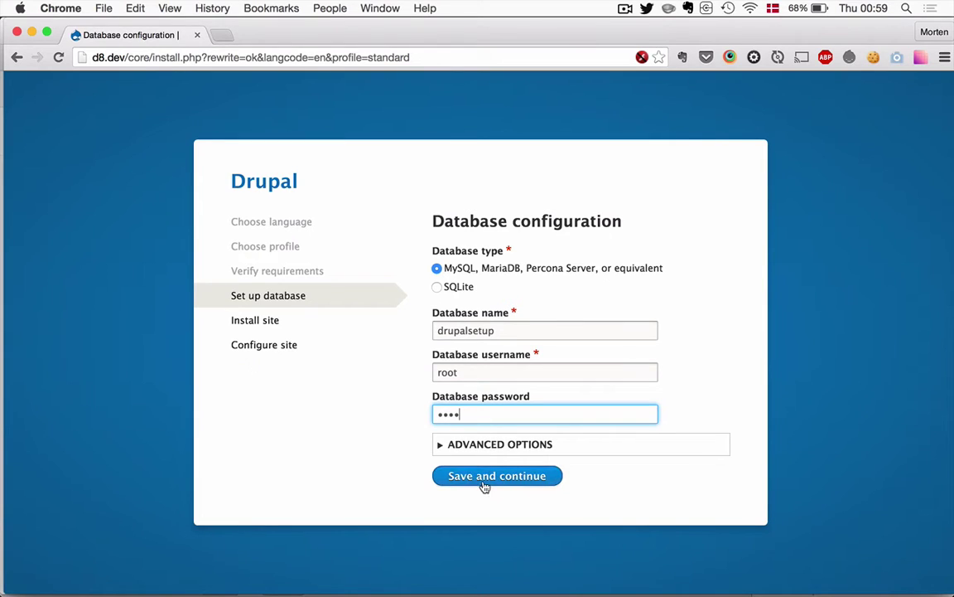
left_click(484, 487)
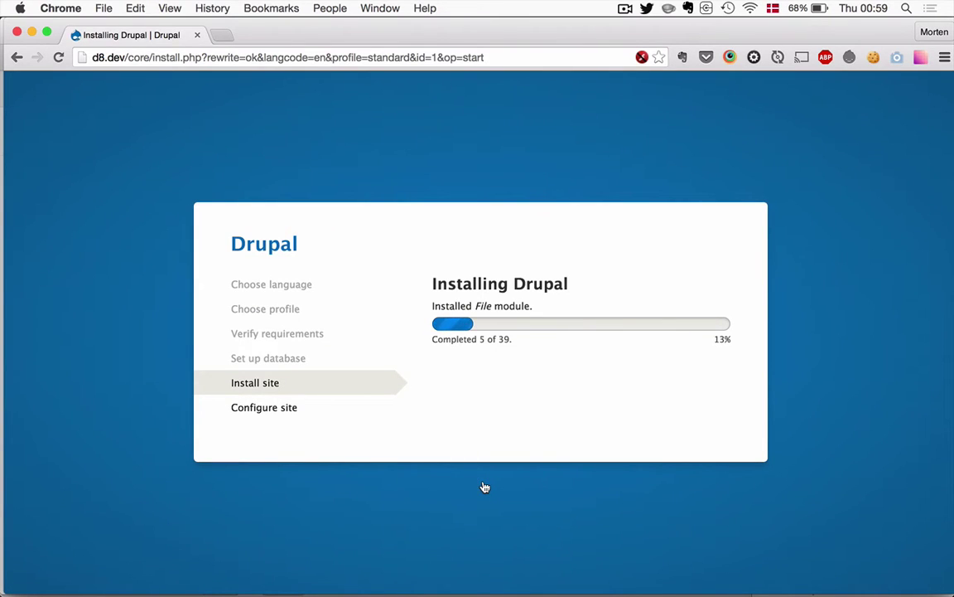
Copy example.settings.local.php from the sites folder into sites/default
key("super+Tab")
key("super+Tab")
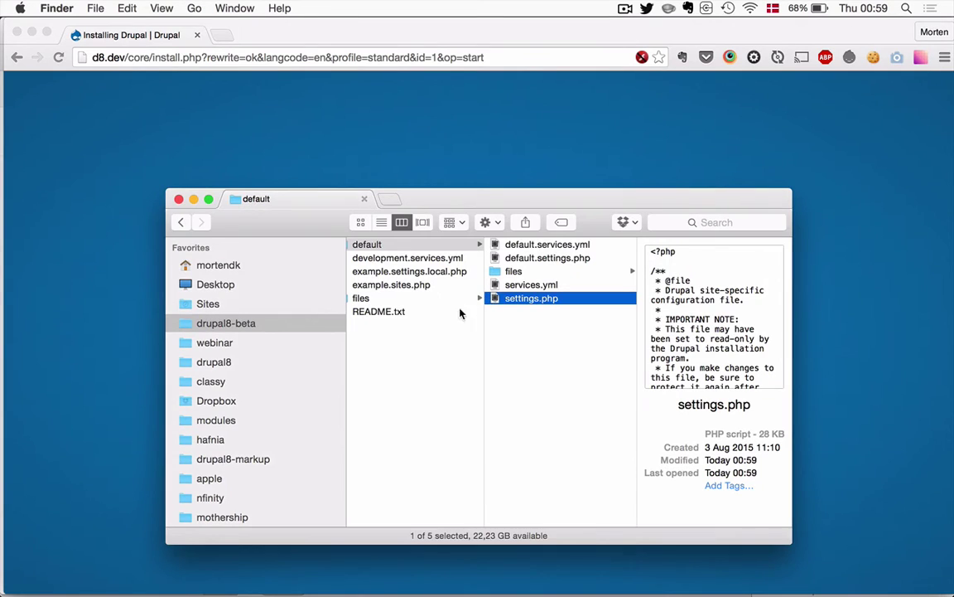
scroll(464, 358, "left", 2)
scroll(460, 348, "left", 2)
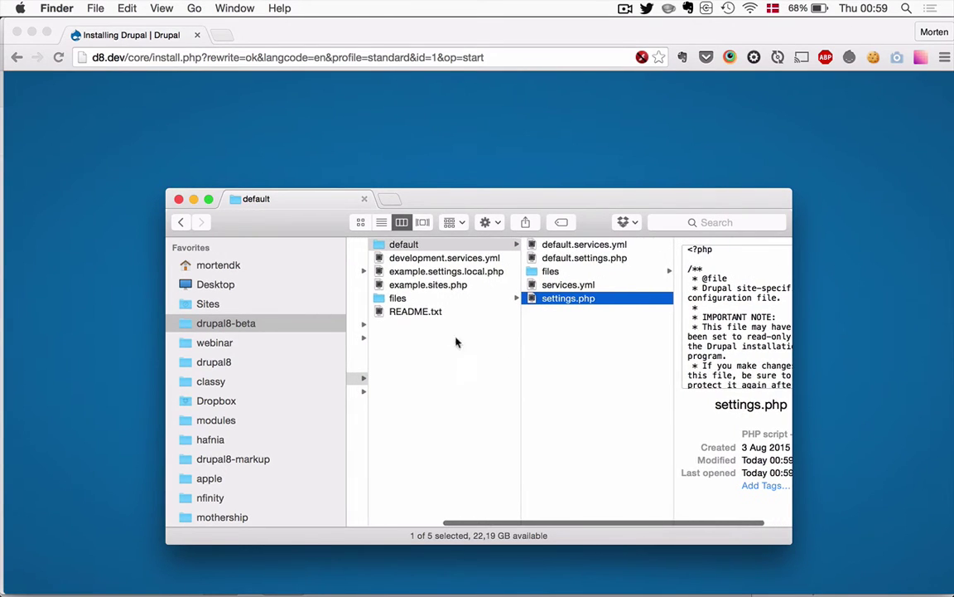
left_click(396, 273)
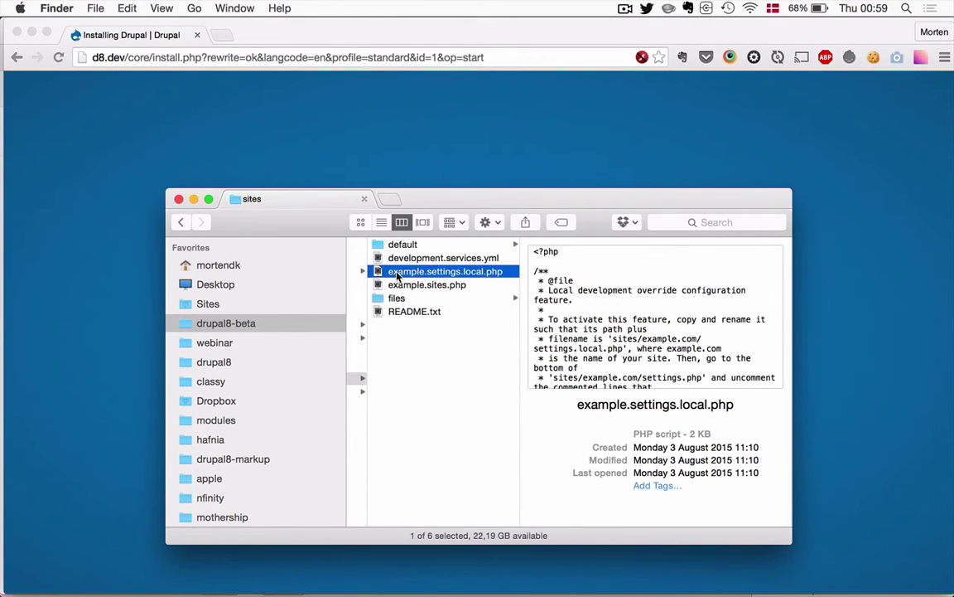
key("super+c")
left_click(418, 245)
key("super+v")
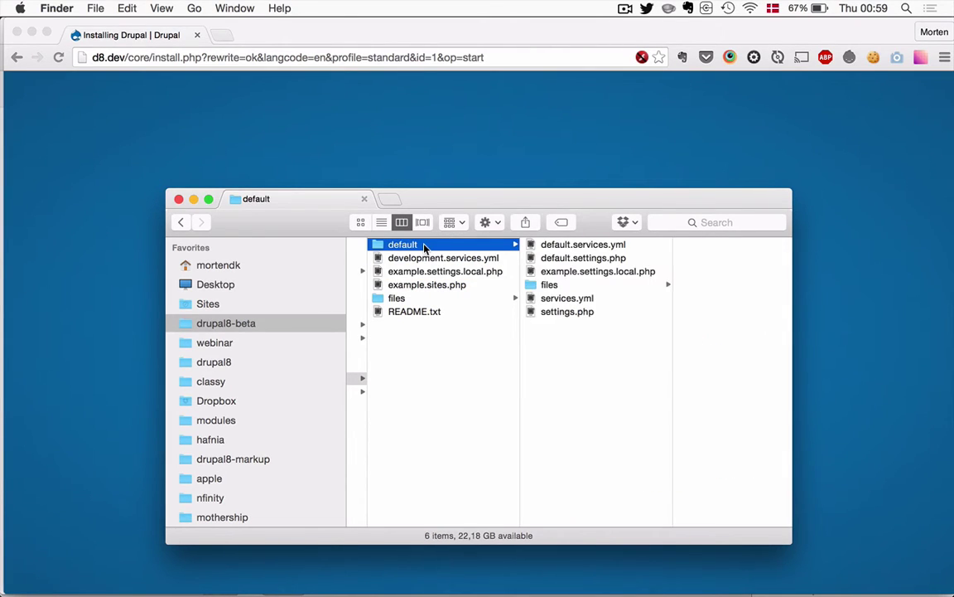
Rename the pasted copy to settings.local.php and select settings.php
key("Return")
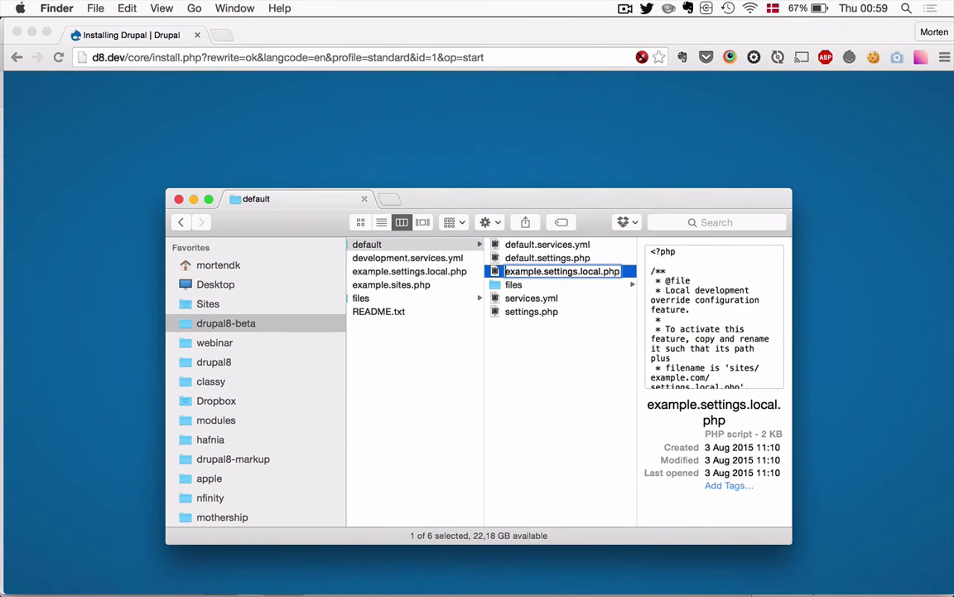
key("Left")
key("Delete")
key("Delete")
key("Delete")
key("Return")
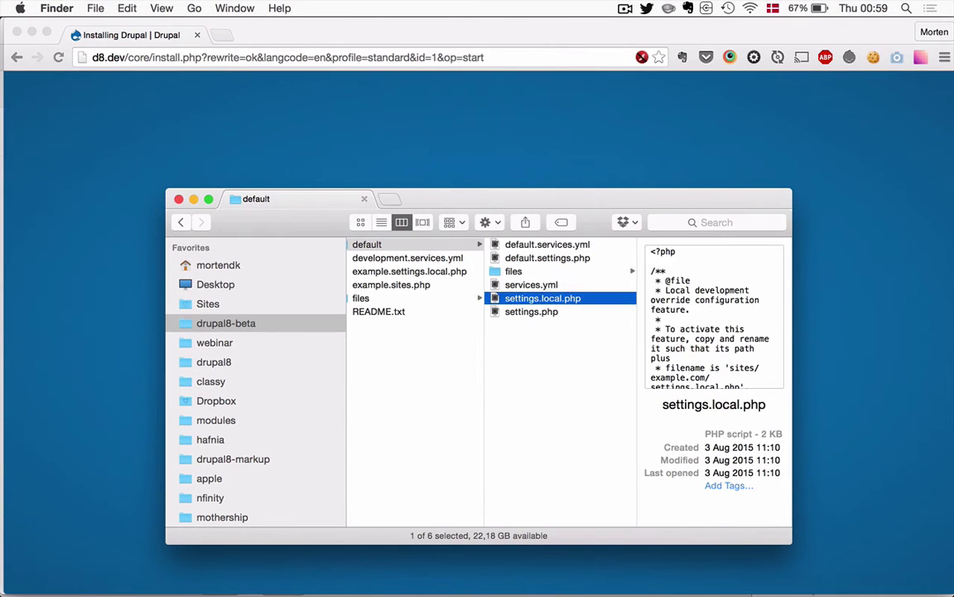
key("Down")
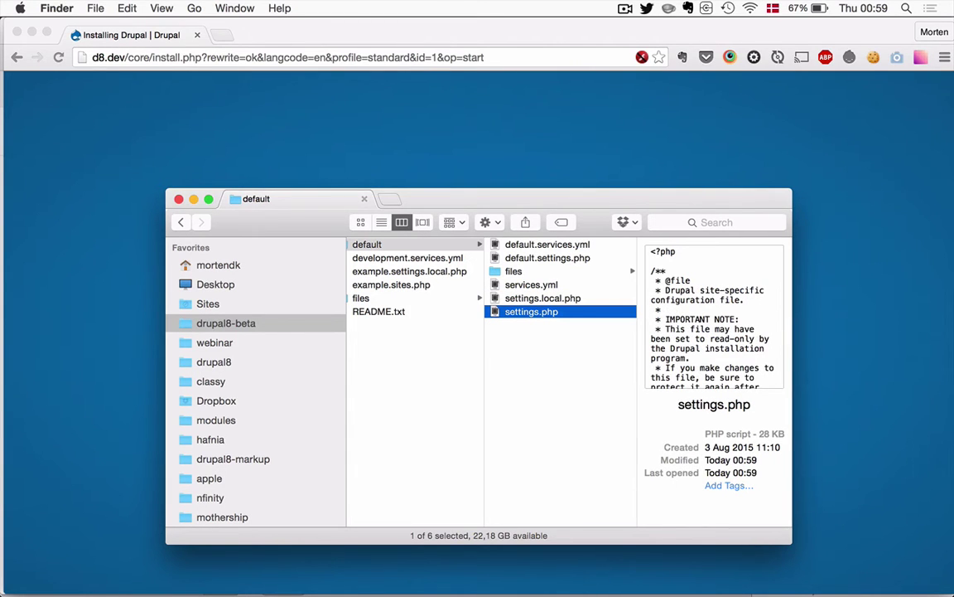
Uncomment the three settings.local.php include lines at the end of settings.php and save
key("super+o")
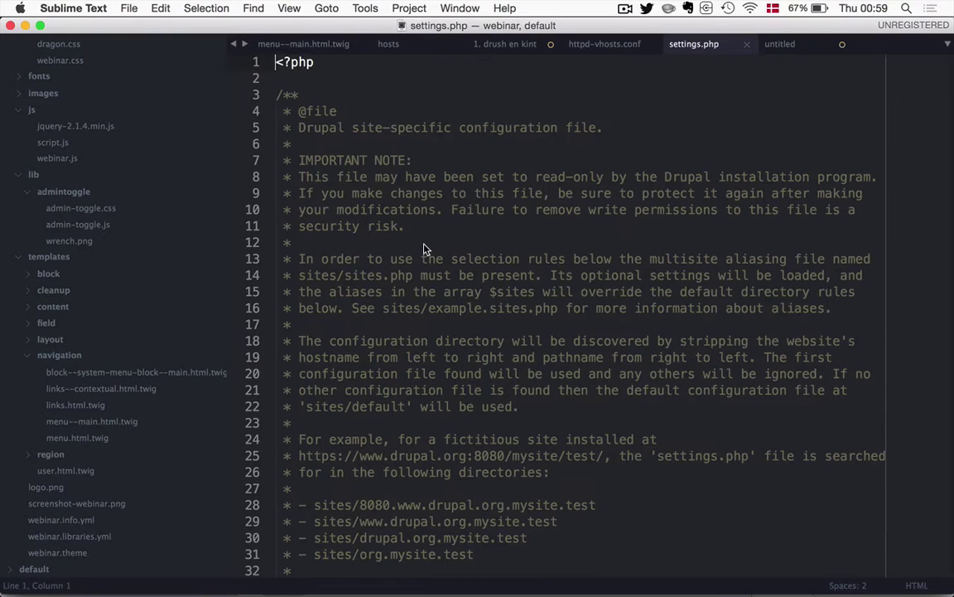
scroll(422, 246, "down", 20)
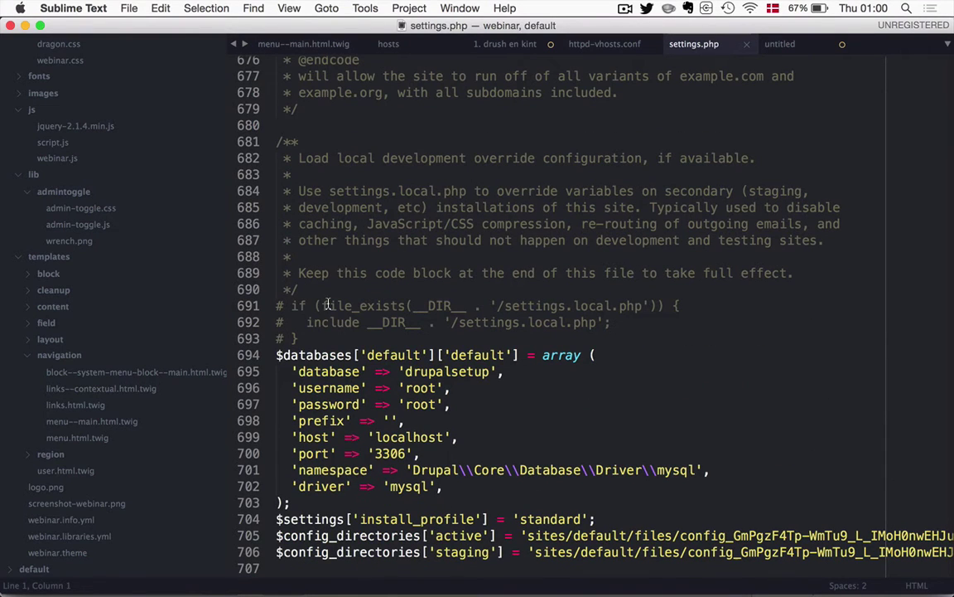
left_click(351, 274)
key("super+Left")
key("Down")
key("Down")
key("shift+Down")
key("shift+Down")
key("shift+Down")
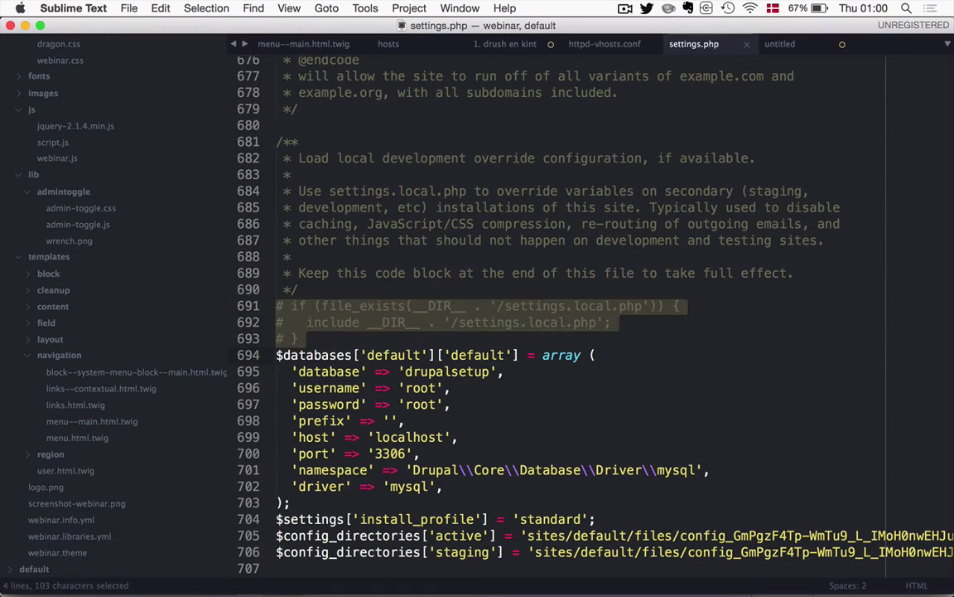
key("super+slash")
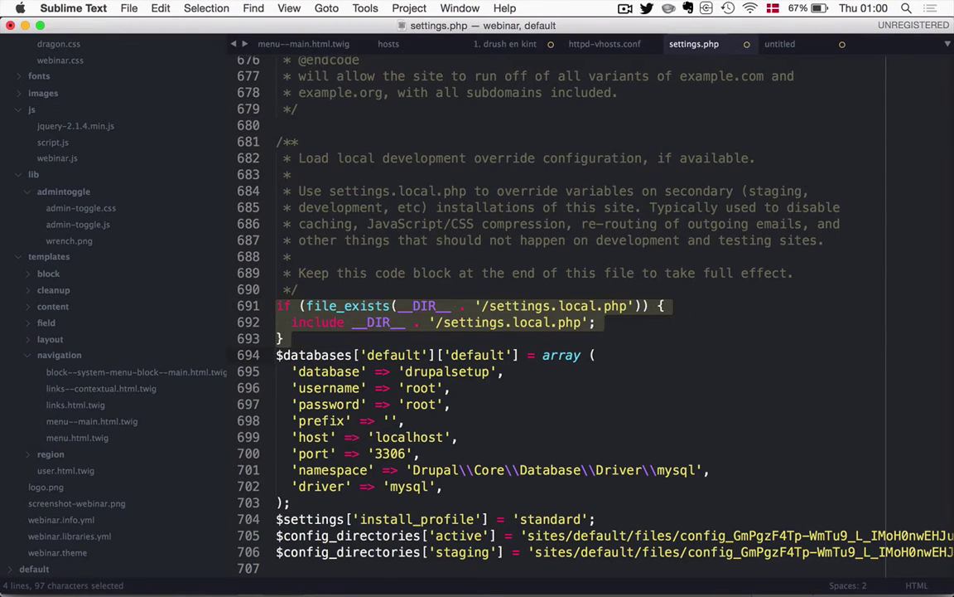
key("super+s")
Check the Drupal installer's progress in the browser
key("super+Tab")
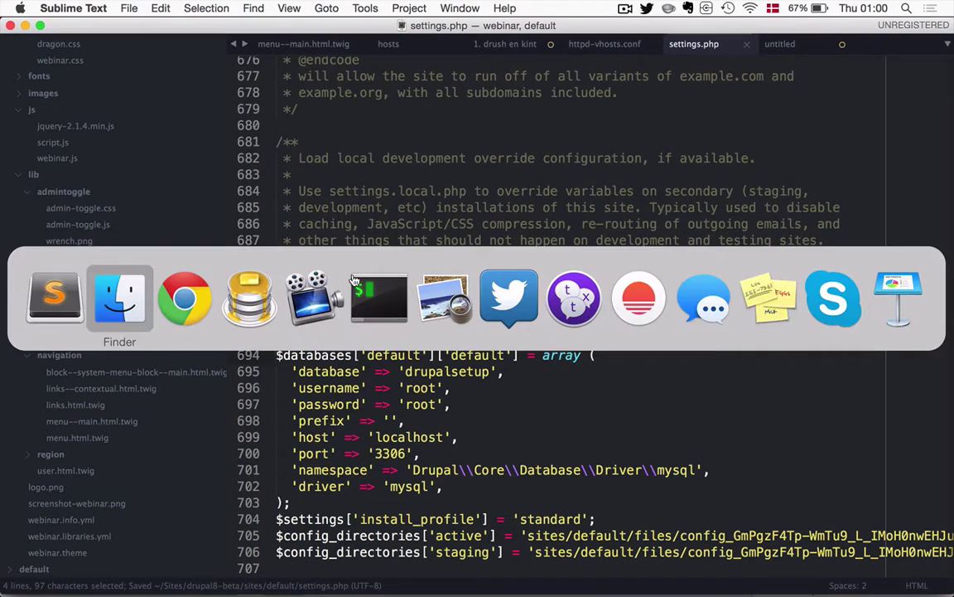
key("super+Tab")
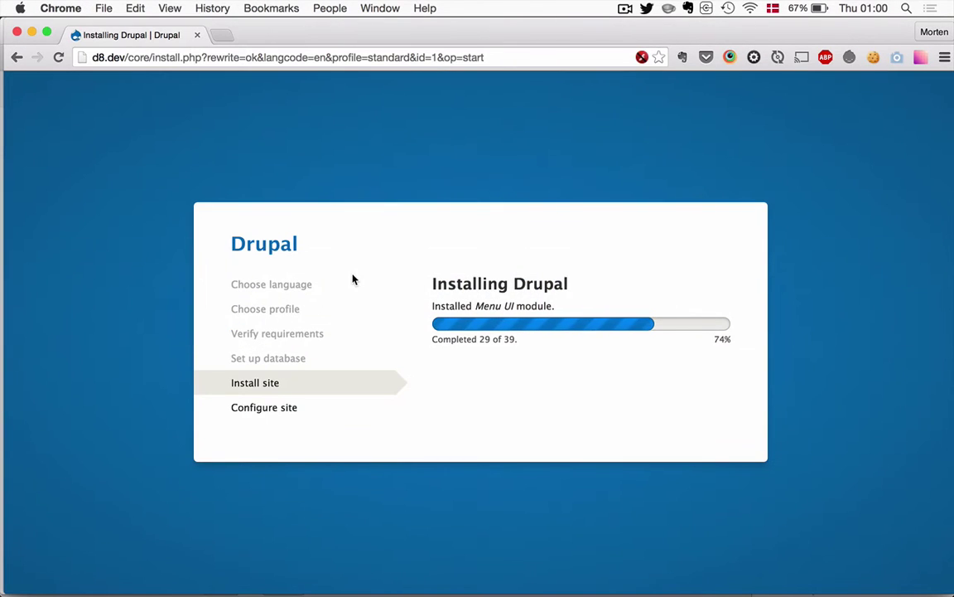
key("super+Tab")
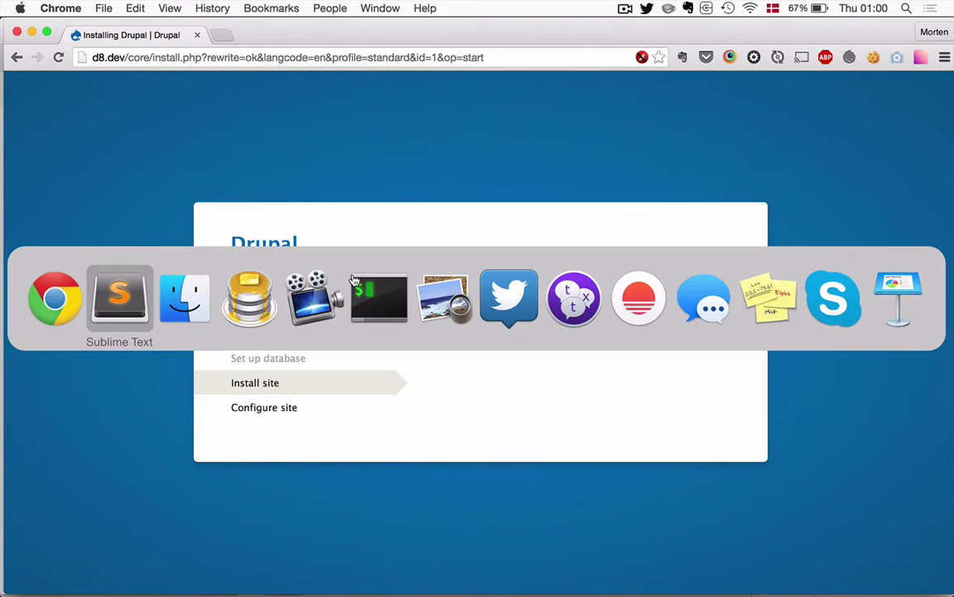
Change the terminal's directory to drupal8-beta/sites by dropping the folder path after cd
key("super+Tab")
key("super+Tab")
key("super+Tab")
key("super+Tab")
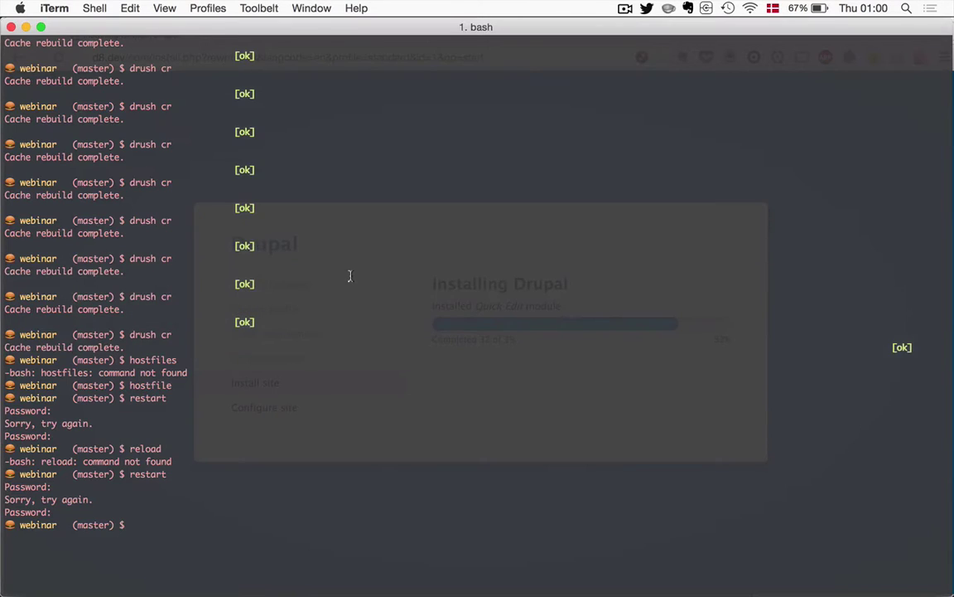
key("super+Tab")
key("super+Tab")
key("super+Tab")
key("super+Up")
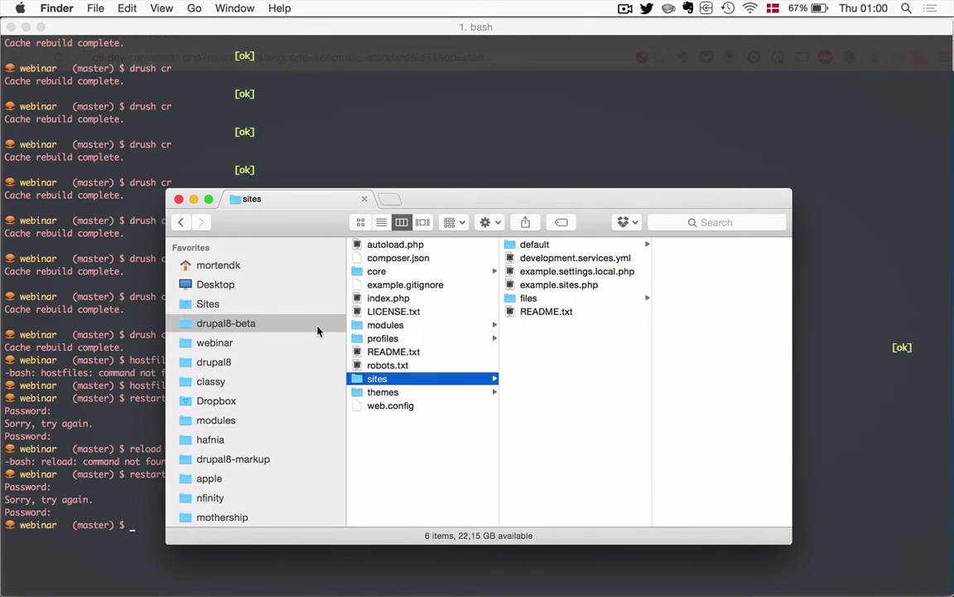
right_click(398, 383)
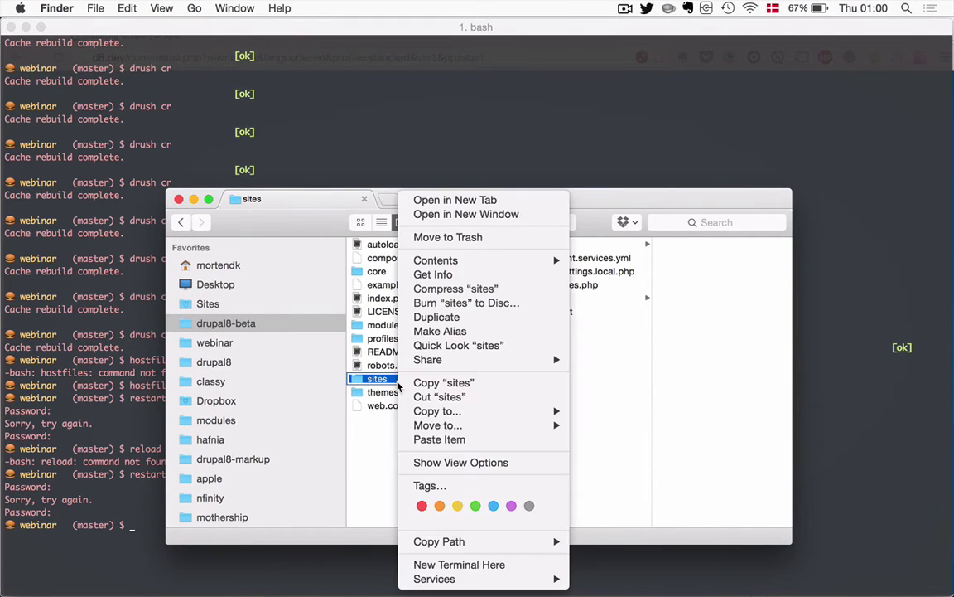
left_click(365, 410)
mouse_move(377, 378)
left_mouse_down()
mouse_move(114, 575)
mouse_move(96, 564)
left_mouse_up()
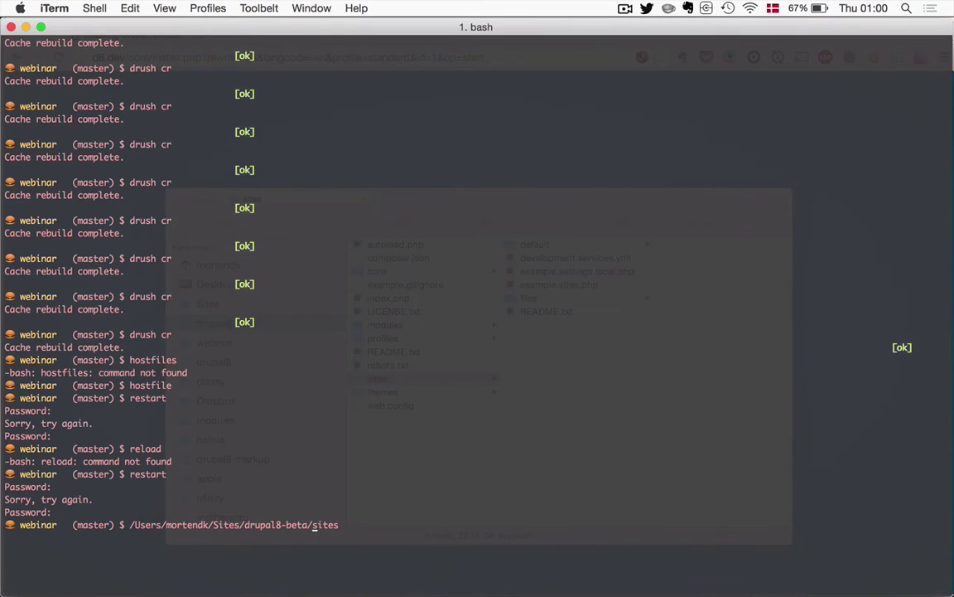
type("cd")
key("Return")
List the sites folder, clear the screen, and print the working directory with pwd
type("l")
key("Return")
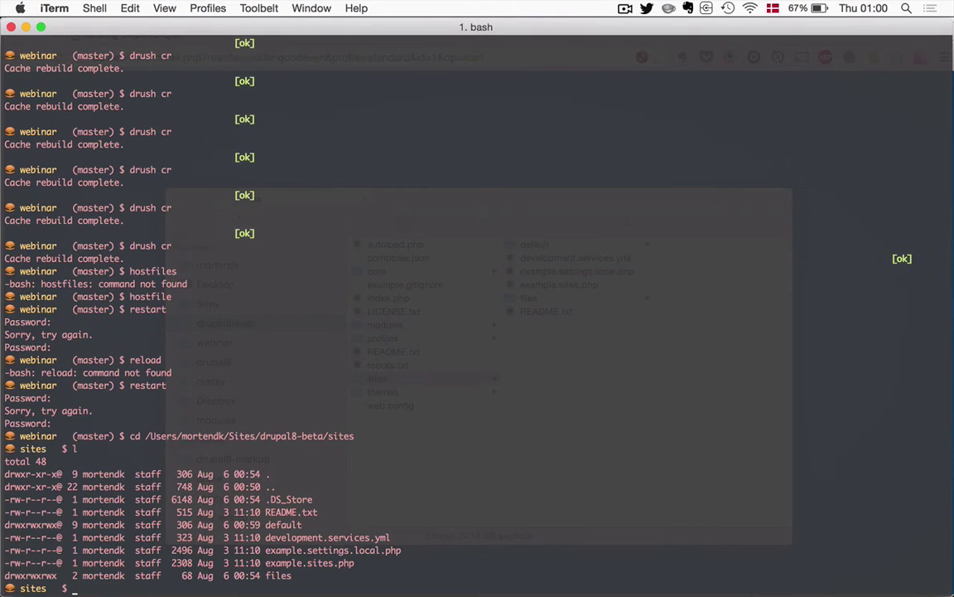
key("super+k")
key("super+Tab")
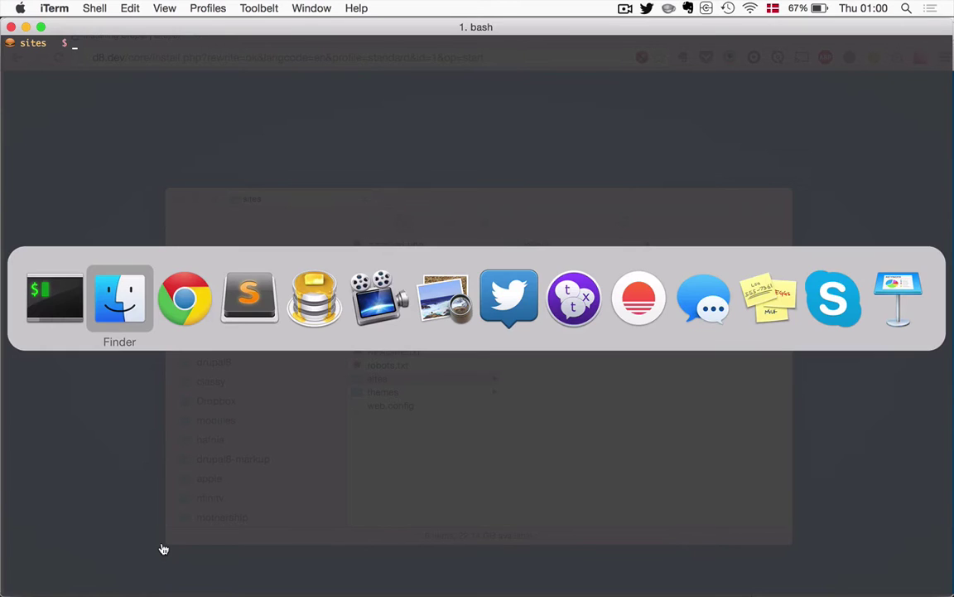
key("super+shift+Tab")
type("pwd")
key("Return")
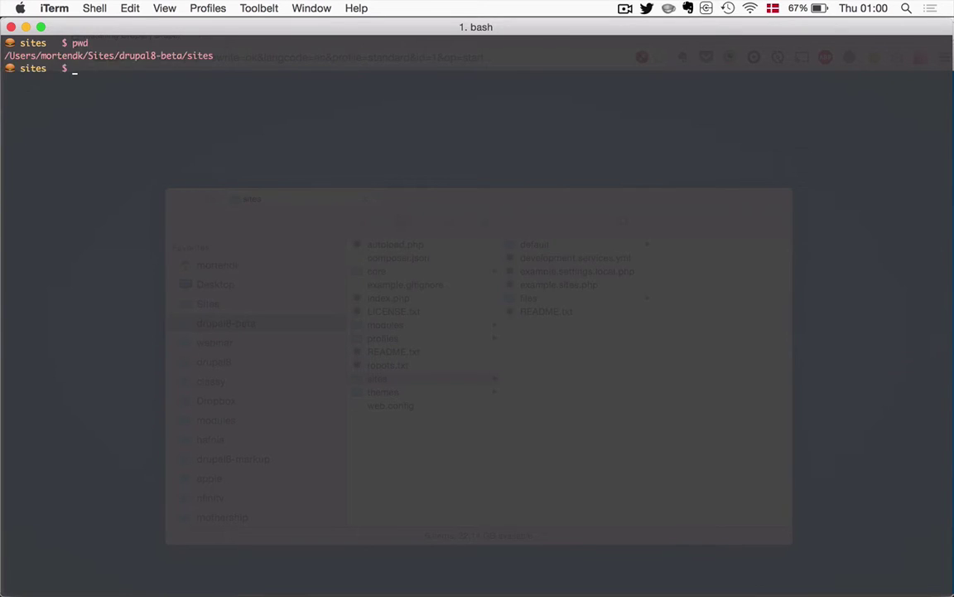
key("super+Tab")
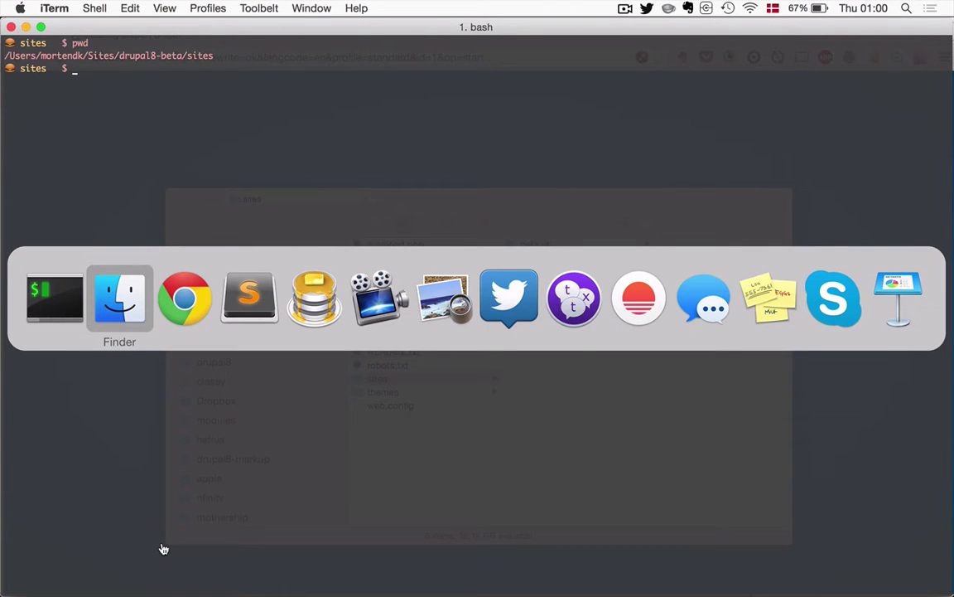
key("super+Tab")
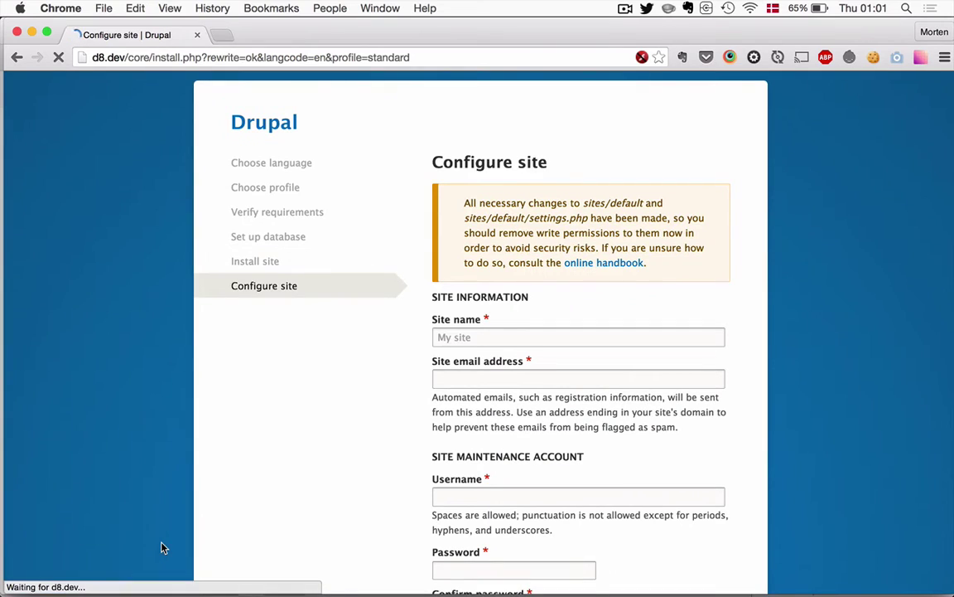
Enter site name d8 and the suggested foo site email address
left_click(481, 340)
type("ra")
key("BackSpace")
key("BackSpace")
type("d")
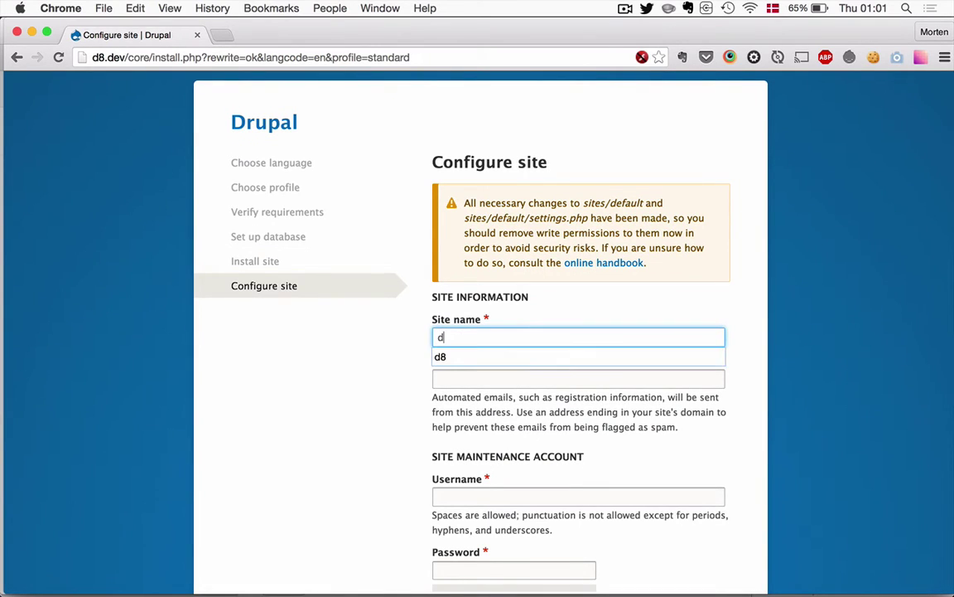
type("8")
key("Tab")
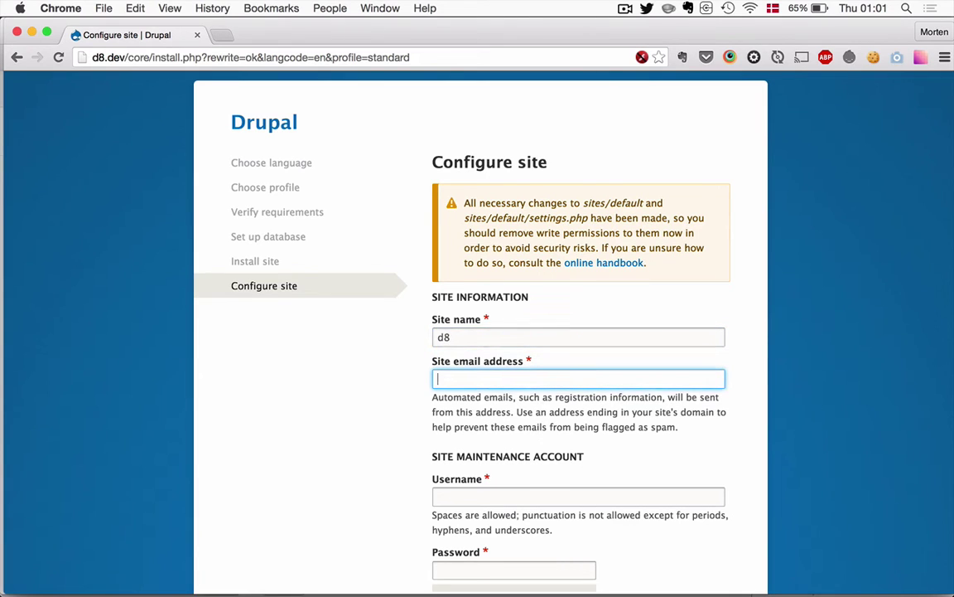
type("foo")
key("Down")
key("Tab")
type("admin")
key("Tab")
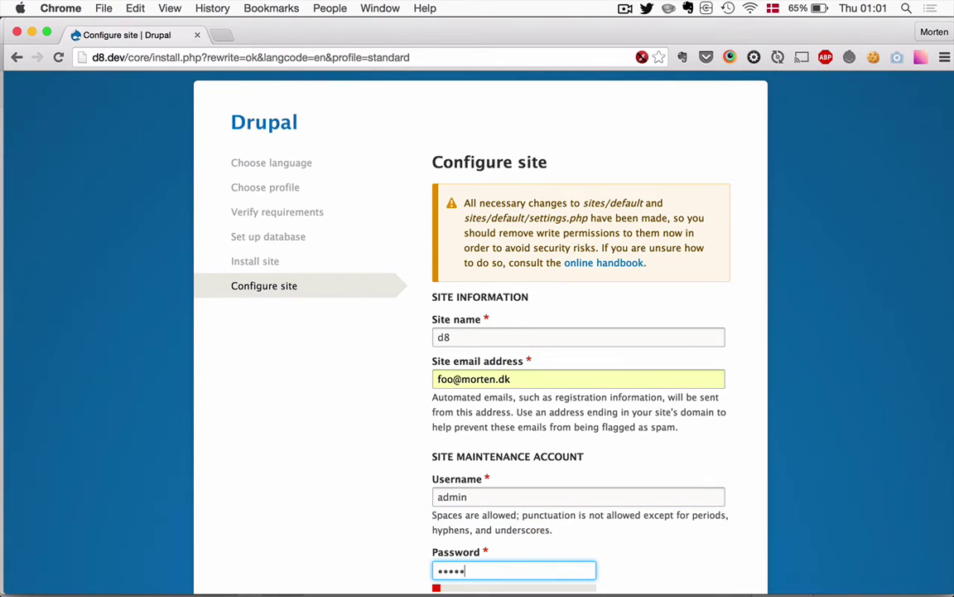
scroll(362, 326, "down", 5)
key("BackSpace")
key("BackSpace")
key("BackSpace")
key("BackSpace")
key("Tab")
scroll(283, 331, "down", 3)
scroll(283, 331, "down", 6)
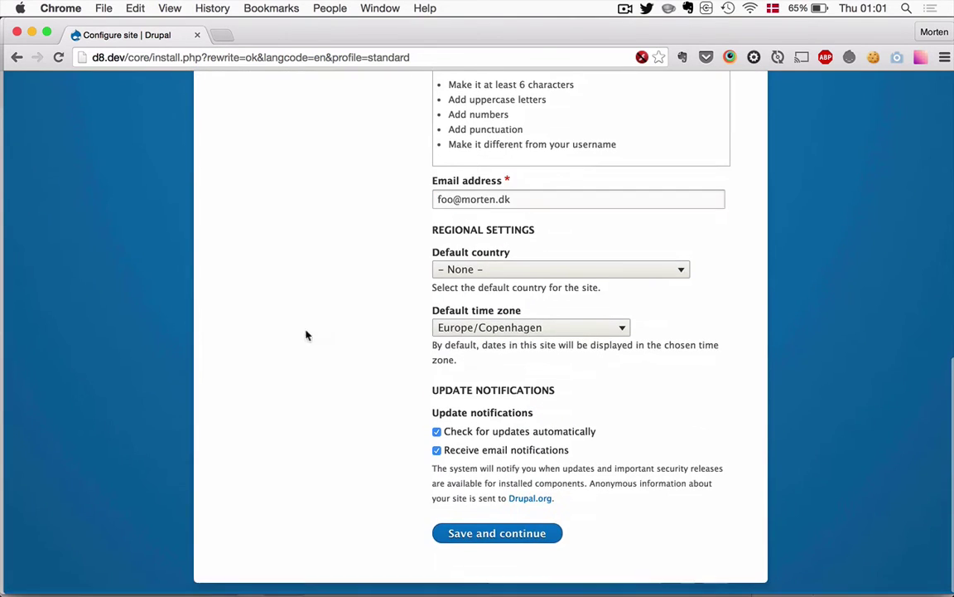
left_click(458, 437)
left_click(482, 534)
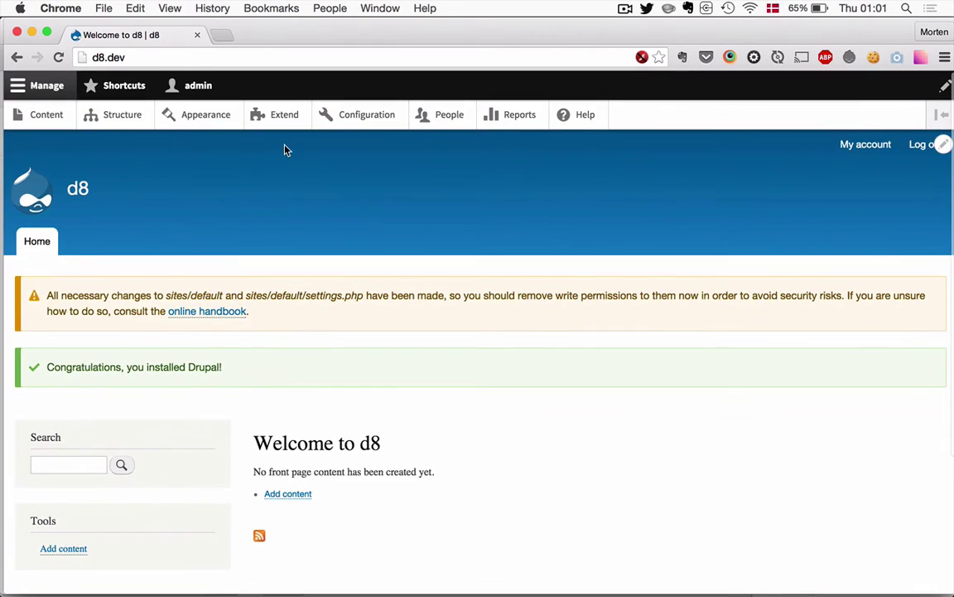
Try drush en kint, then download the devel project with drush dl devel
key("super+Tab")
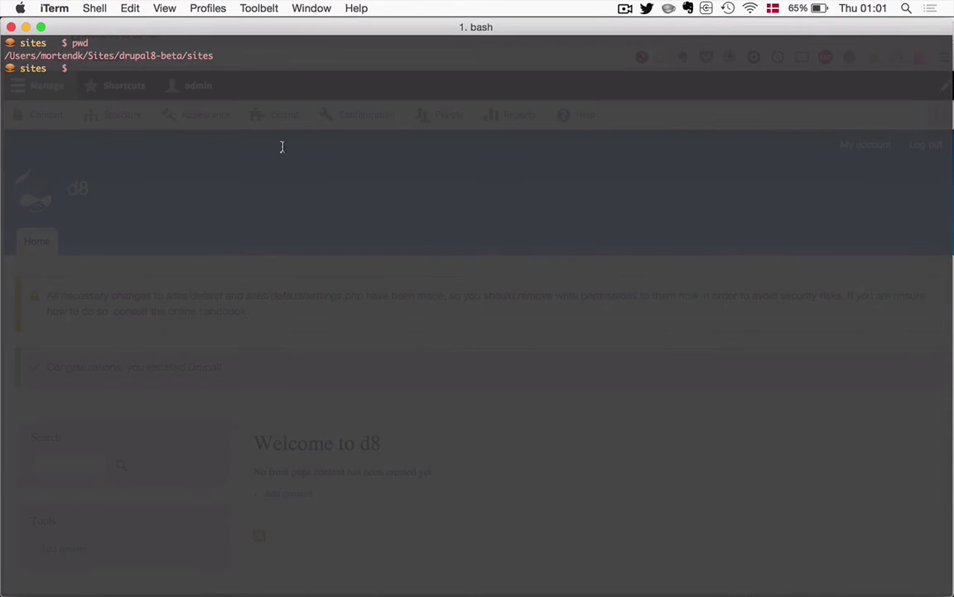
type("drush ")
type("en kint")
key("Return")
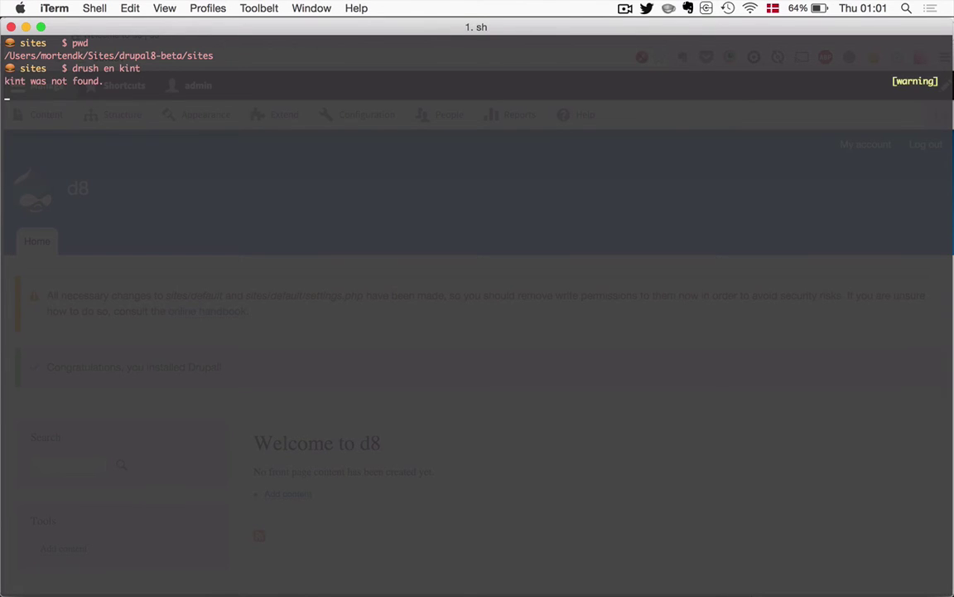
type("drus")
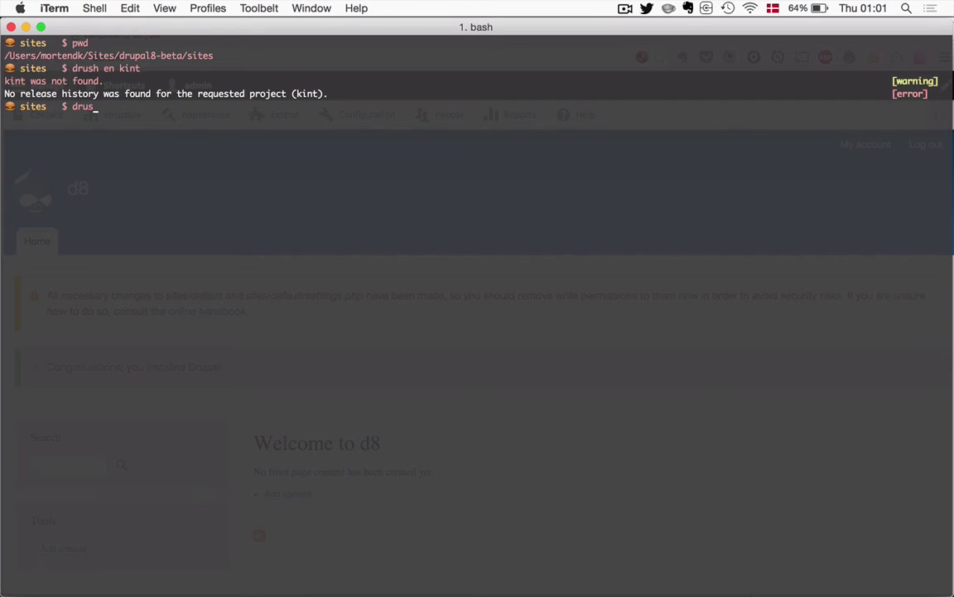
type("h dl devel")
key("Return")
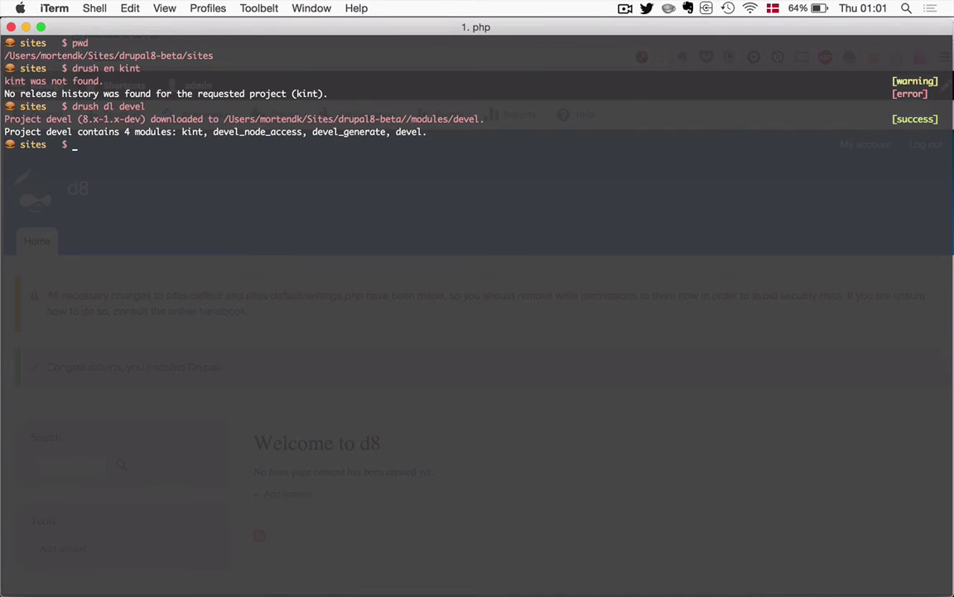
Enable the kint module with drush and return to the browser
type("drush en kint")
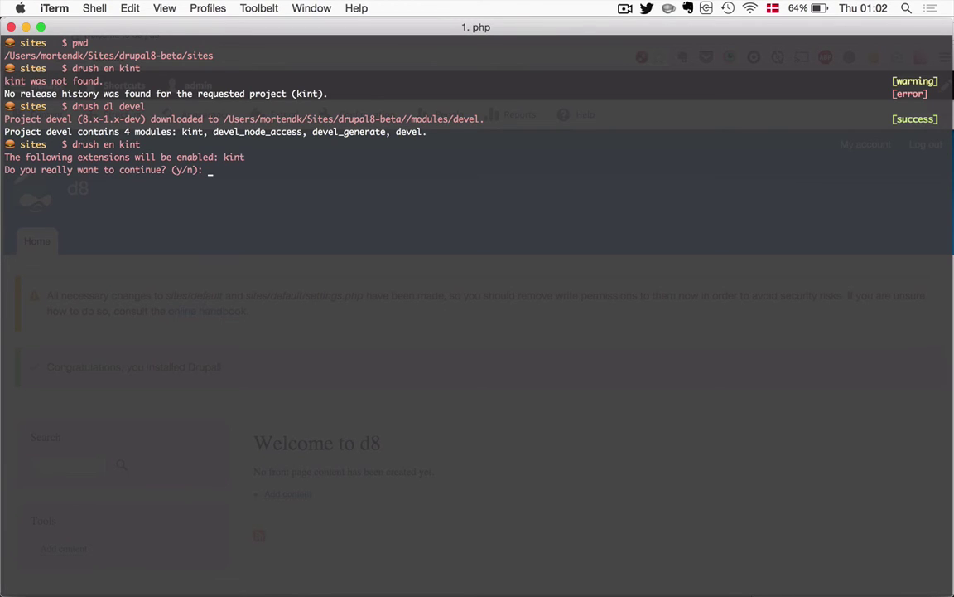
type("y")
key("Return")
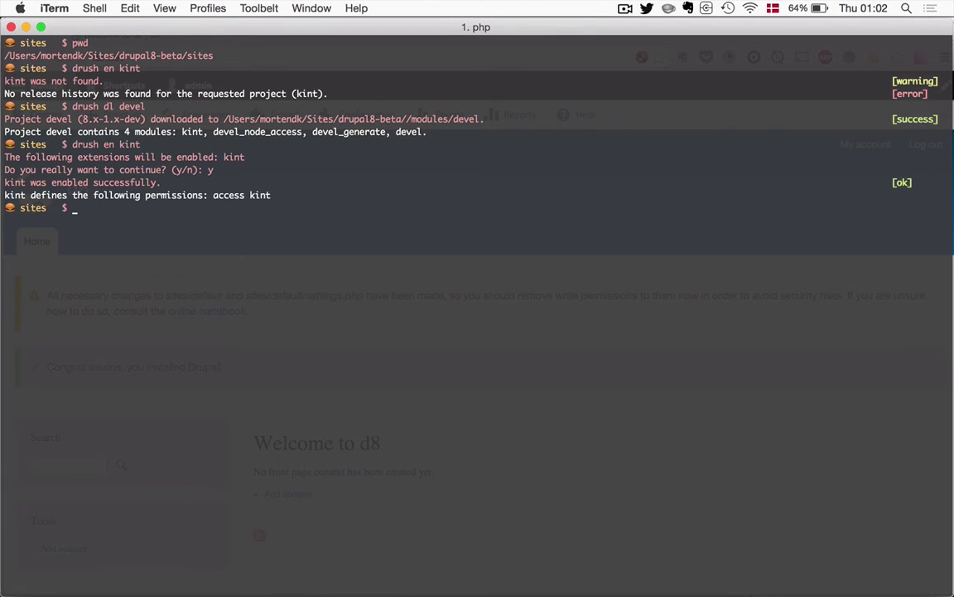
key("super+Tab")
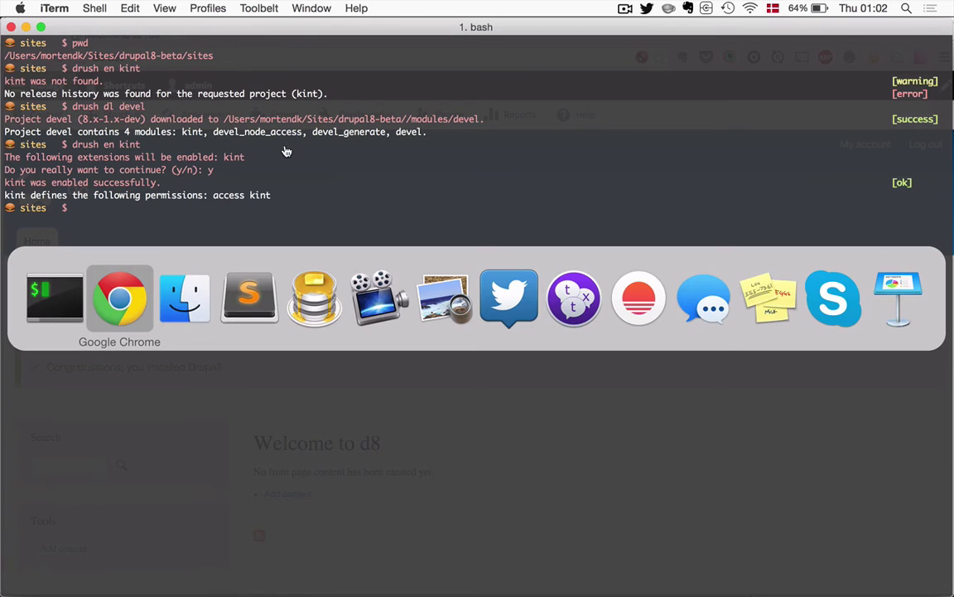
key("super+Tab")
Uncheck CSS and JavaScript aggregation on the Performance page, save, and clear all caches
key("super+shift+Tab")
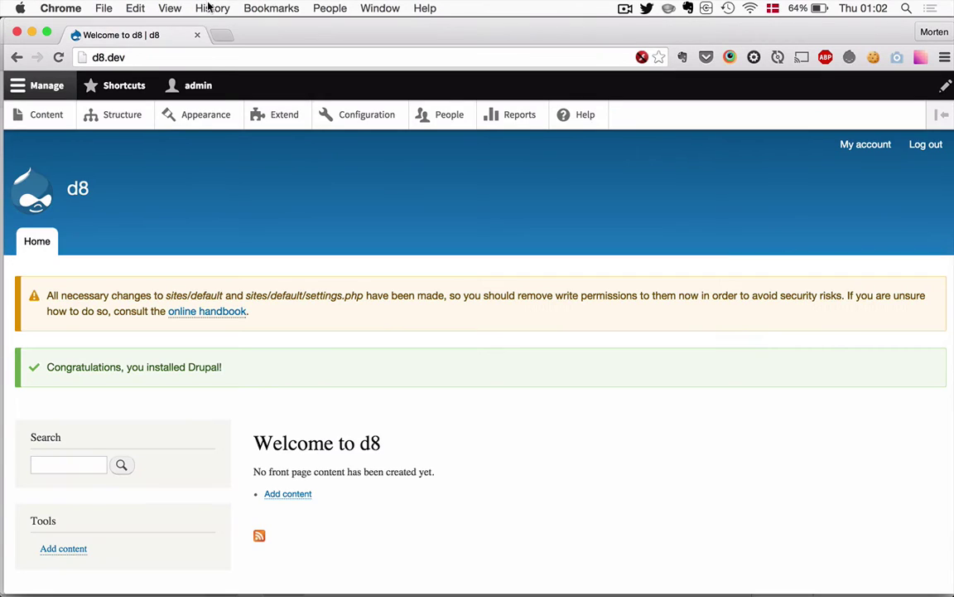
left_click(348, 117)
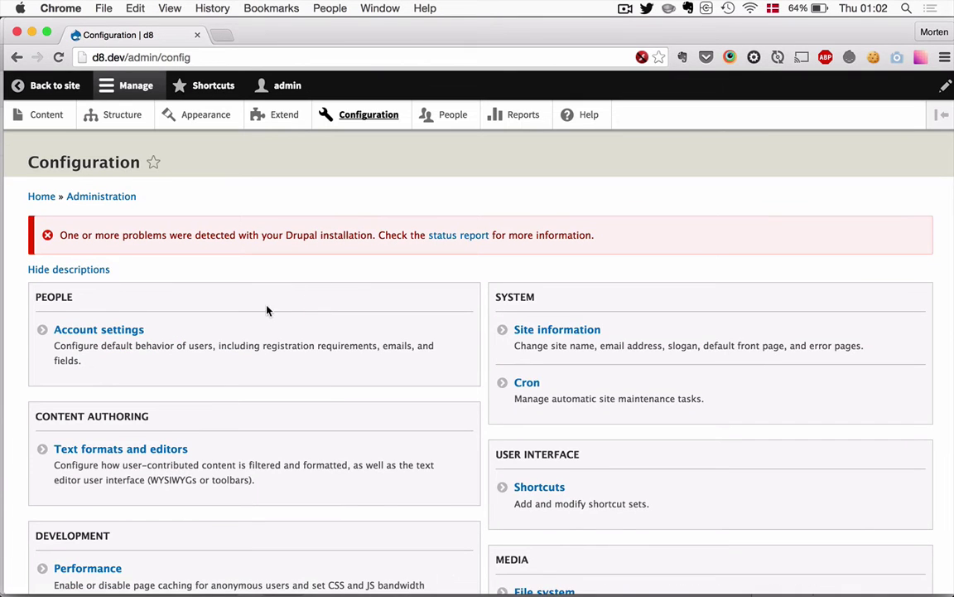
scroll(267, 311, "down", 2)
scroll(266, 311, "down", 2)
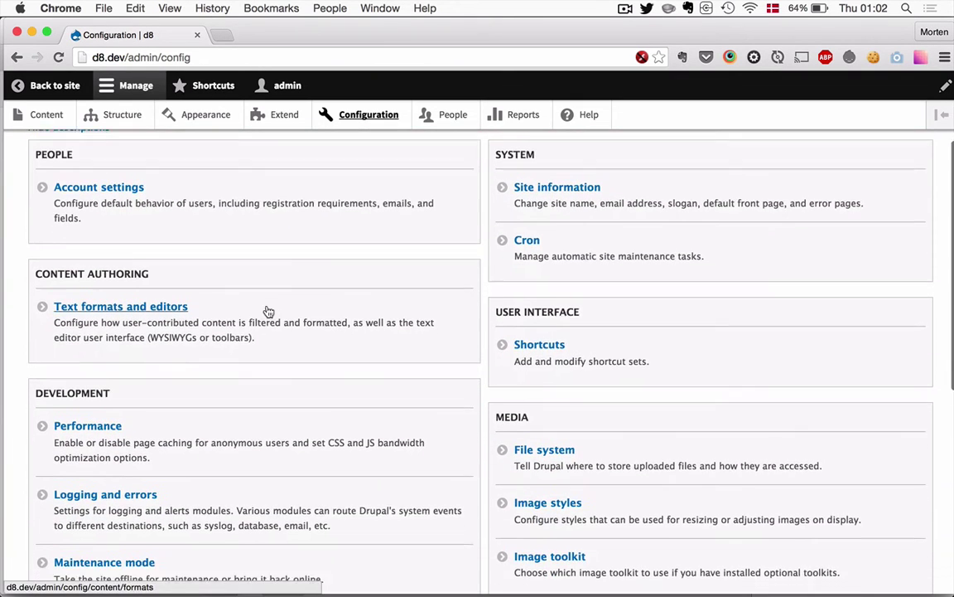
left_click(110, 389)
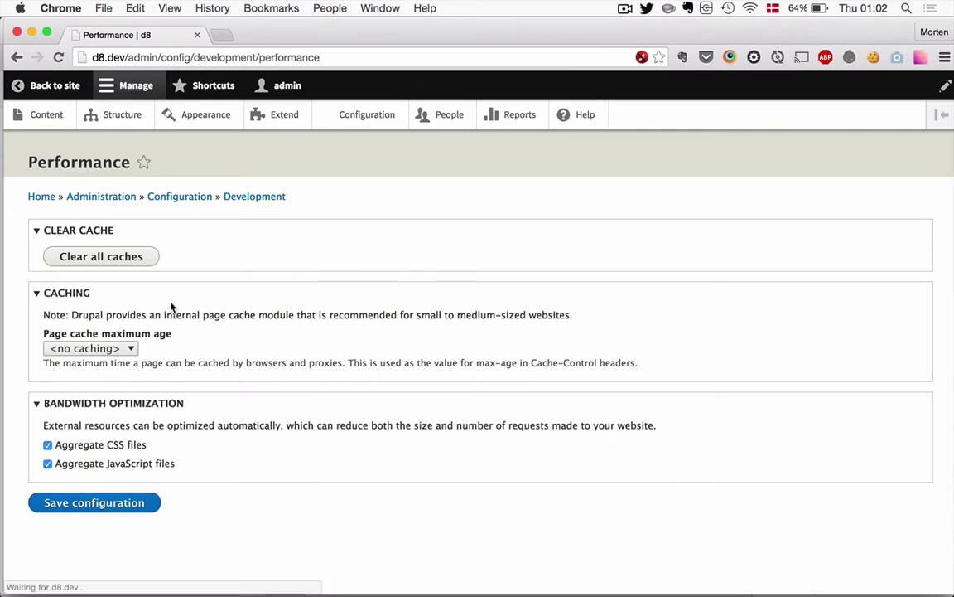
left_click(122, 445)
left_click(124, 463)
left_click(100, 503)
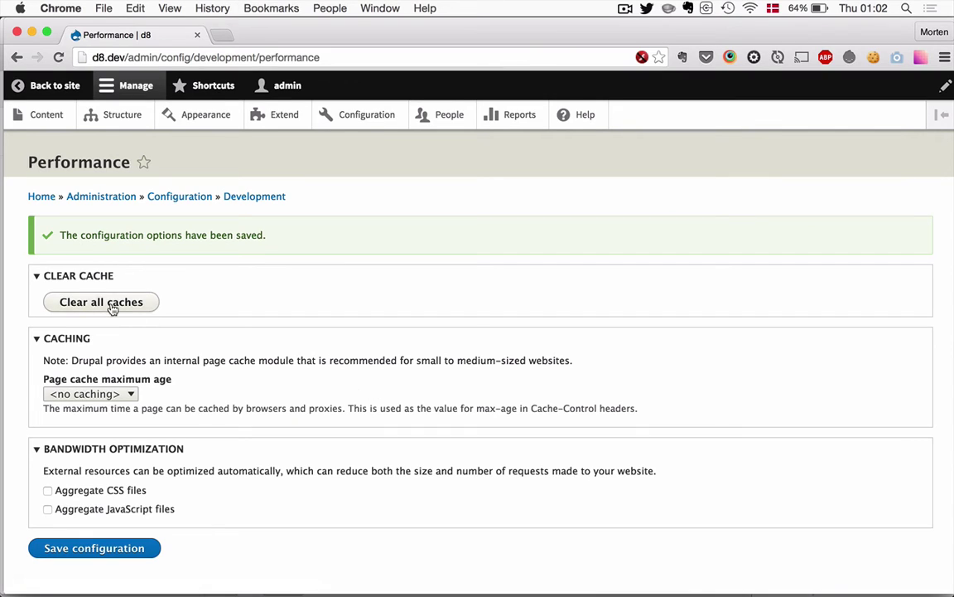
left_click(87, 305)
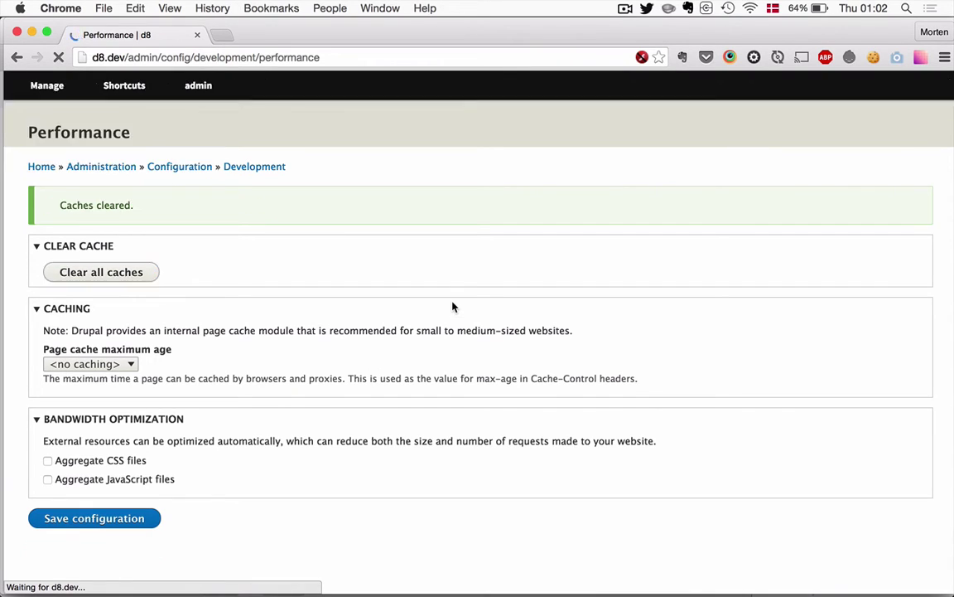
left_click(198, 108)
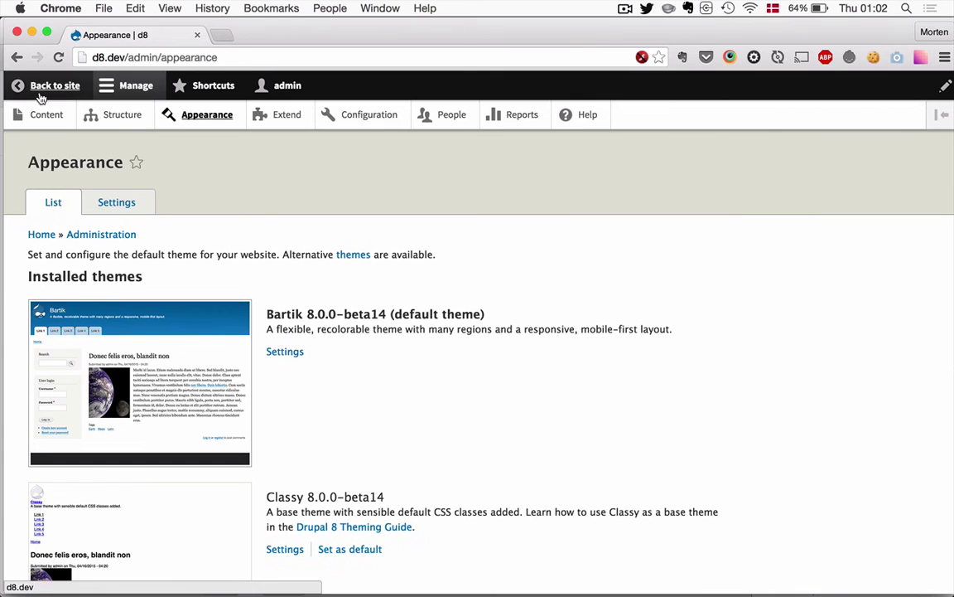
Reload the d8 front page with DevTools Network open, confirming 67 separate stylesheets load
left_click(40, 91)
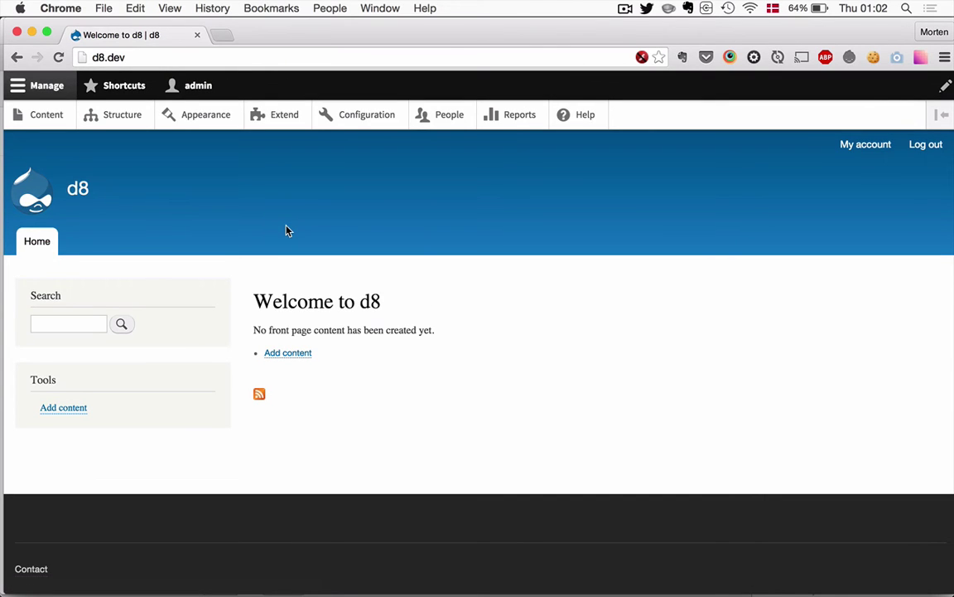
key("super+alt+i")
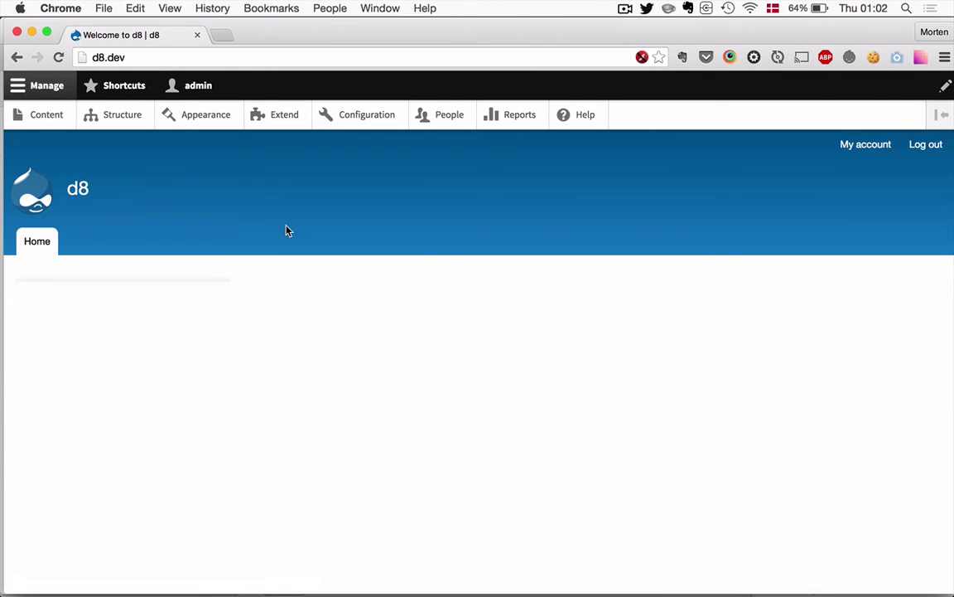
left_click(131, 298)
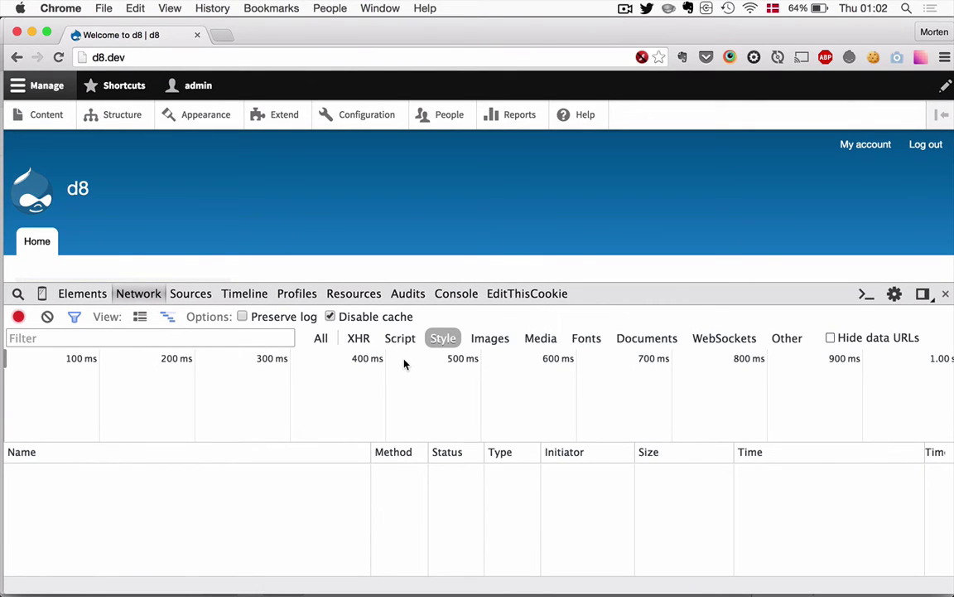
key("super+r")
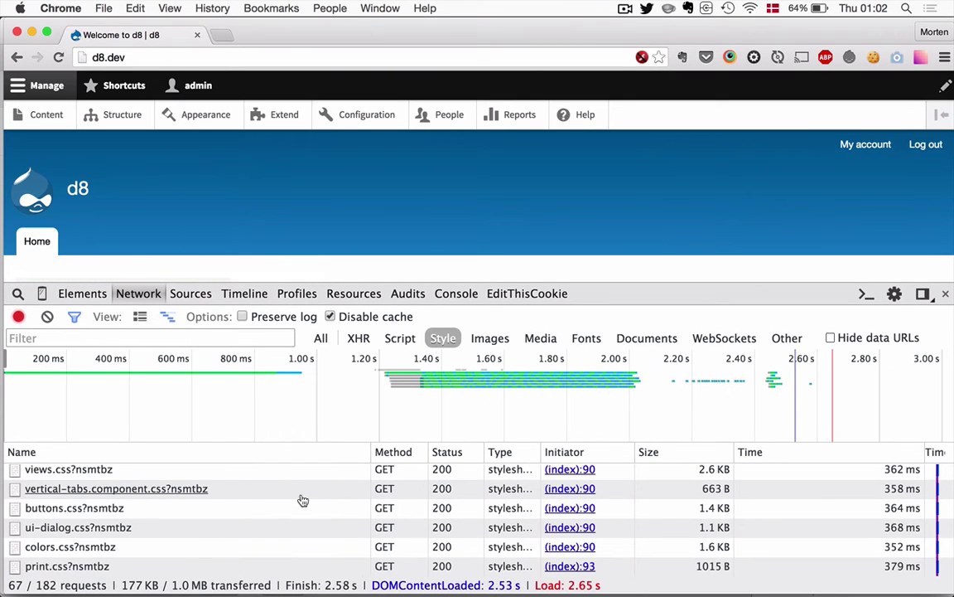
scroll(303, 500, "up", 5)
scroll(303, 501, "up", 5)
scroll(304, 500, "up", 5)
scroll(303, 500, "up", 5)
scroll(303, 501, "up", 3)
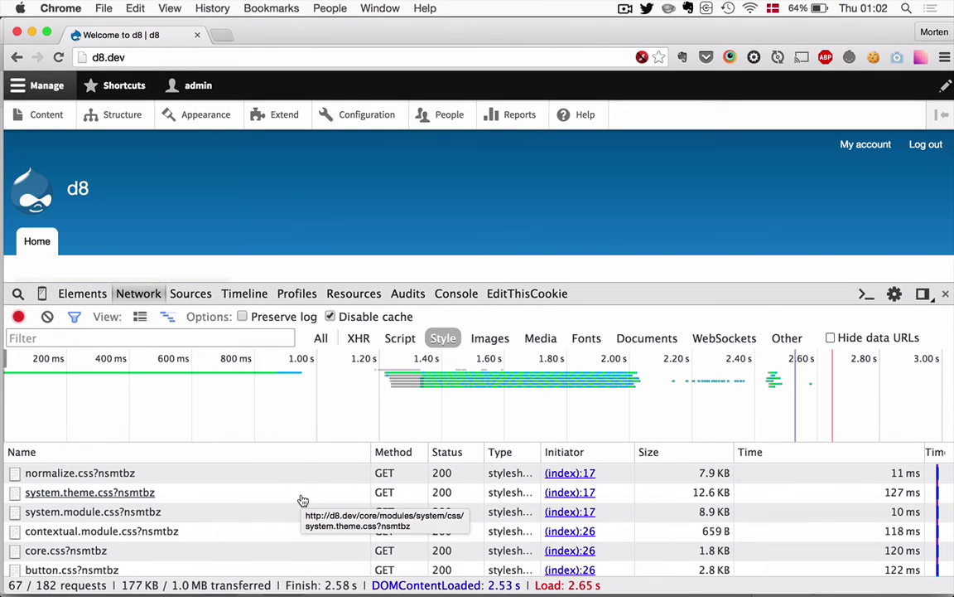
left_click(945, 295)
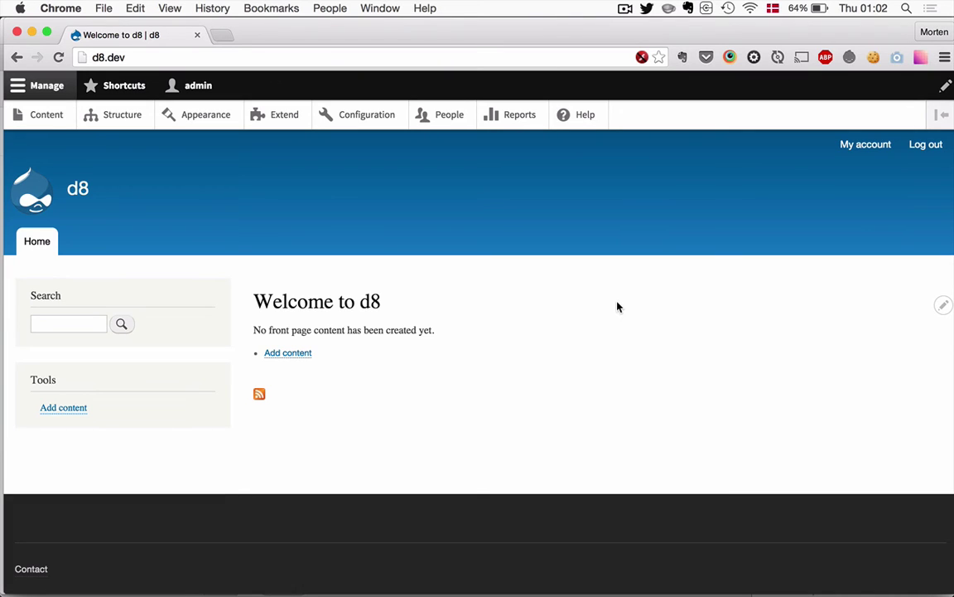
On the Appearance page, install the uninstalled booom theme and set it as default
left_click(209, 122)
scroll(377, 285, "down", 3)
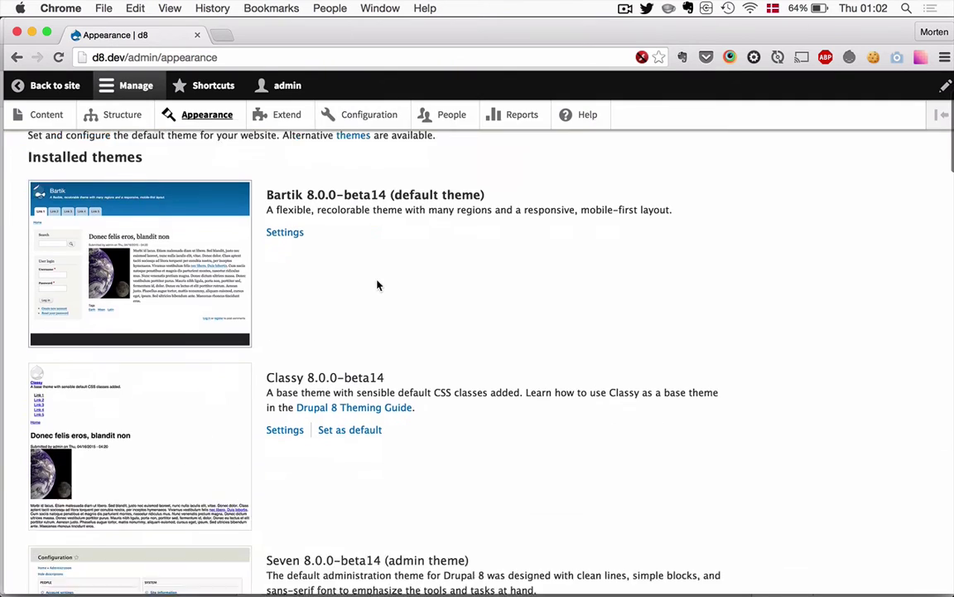
scroll(377, 285, "down", 3)
scroll(377, 285, "down", 6)
scroll(377, 285, "down", 4)
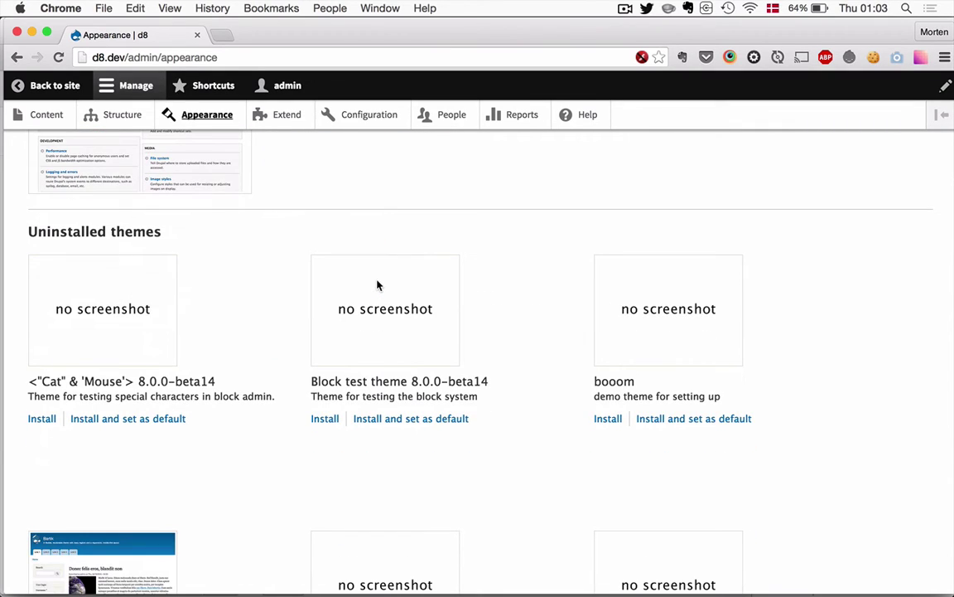
scroll(377, 285, "down", 1)
scroll(377, 285, "down", 3)
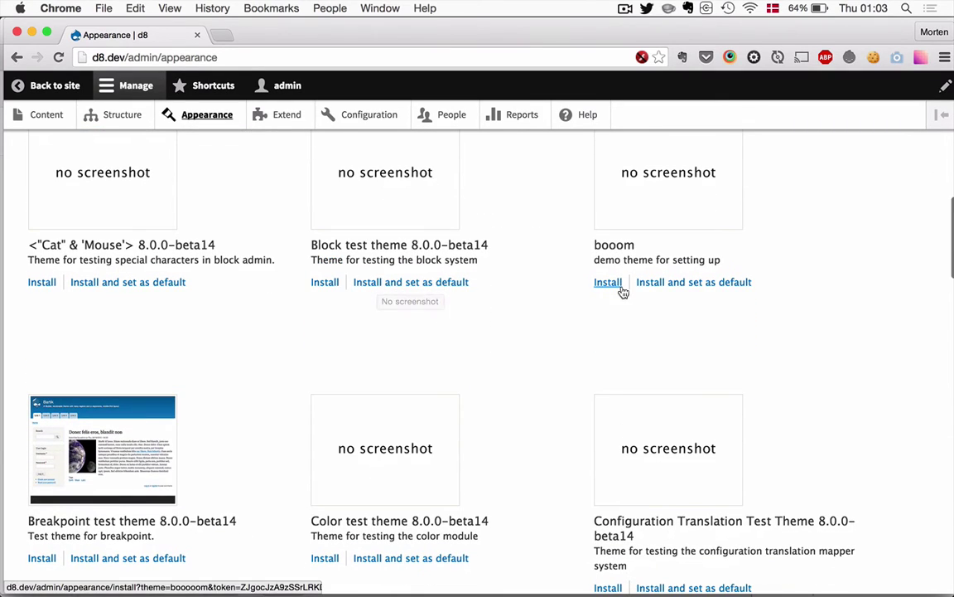
left_click(652, 290)
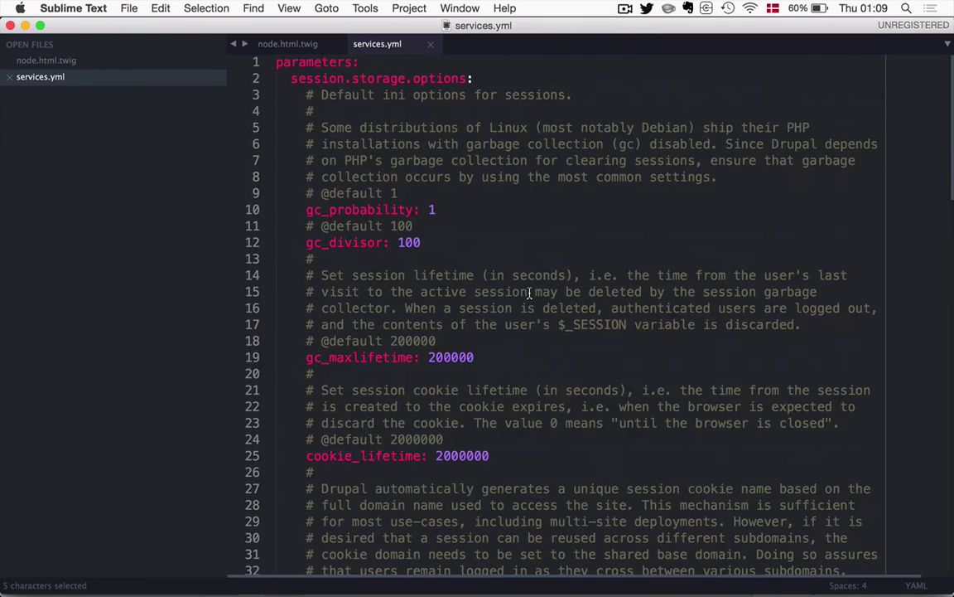
Set the Twig debug parameter to true in services.yml
scroll(530, 293, "down", 8)
scroll(530, 293, "down", 3)
scroll(530, 293, "down", 2)
scroll(374, 317, "up", 2)
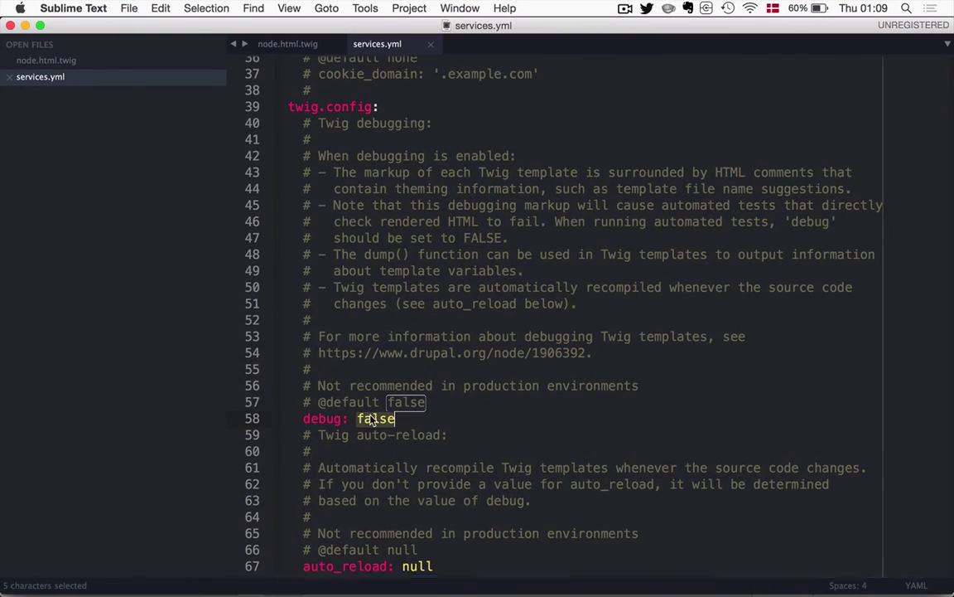
type("true")
Change Twig auto_reload from null to true and cache to false, then save services.yml
scroll(461, 421, "down", 2)
scroll(460, 421, "down", 4)
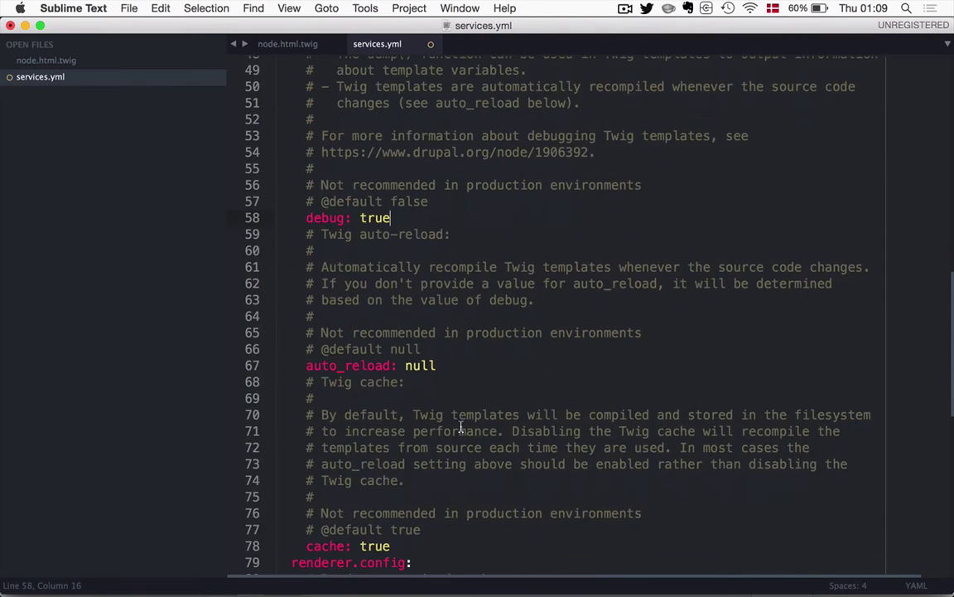
double_click(419, 365)
type("true")
scroll(376, 366, "down", 4)
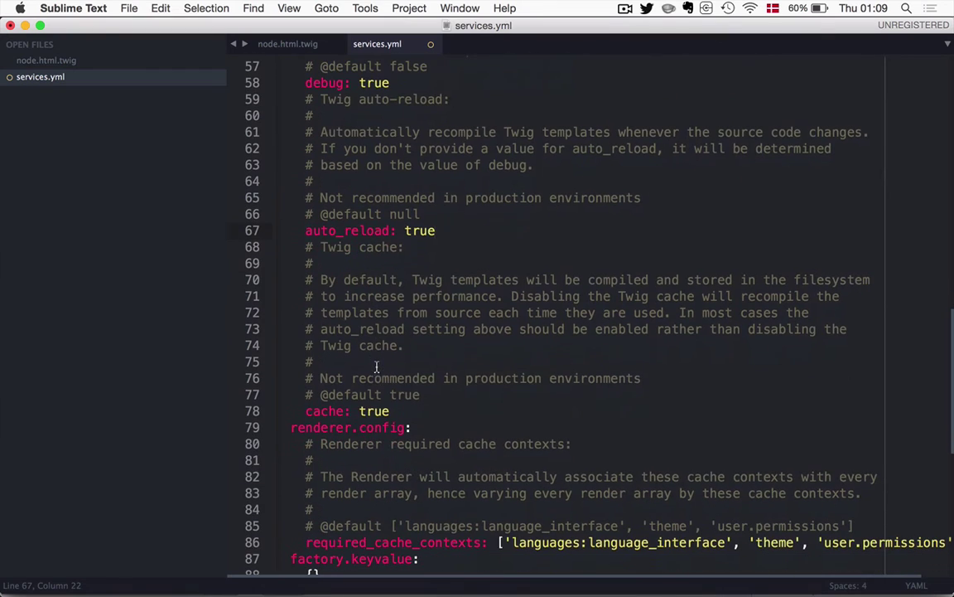
double_click(373, 411)
type("false")
key("super+s")
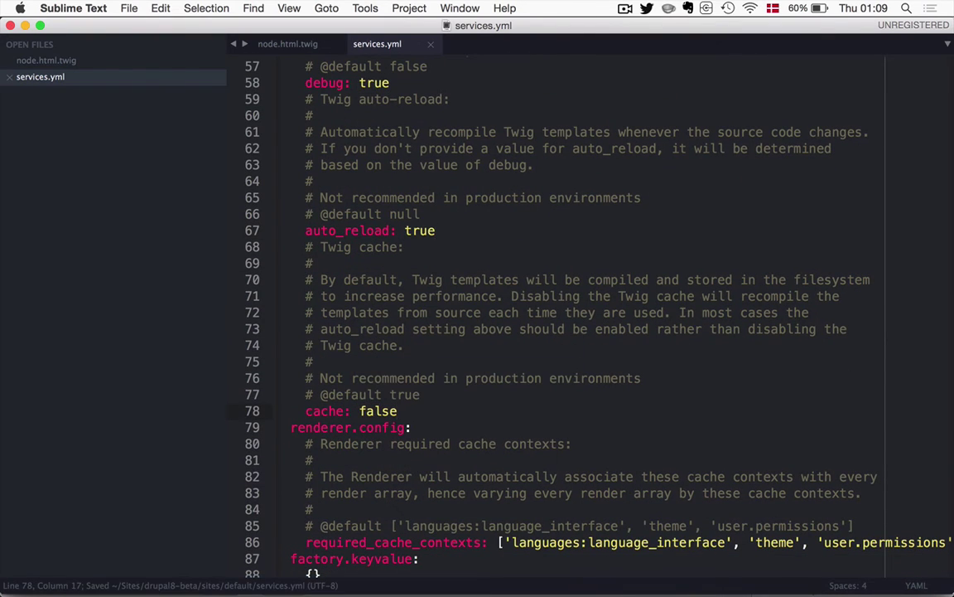
In Finder, select services.yml beside settings.local.php in the default folder
key("super+Tab")
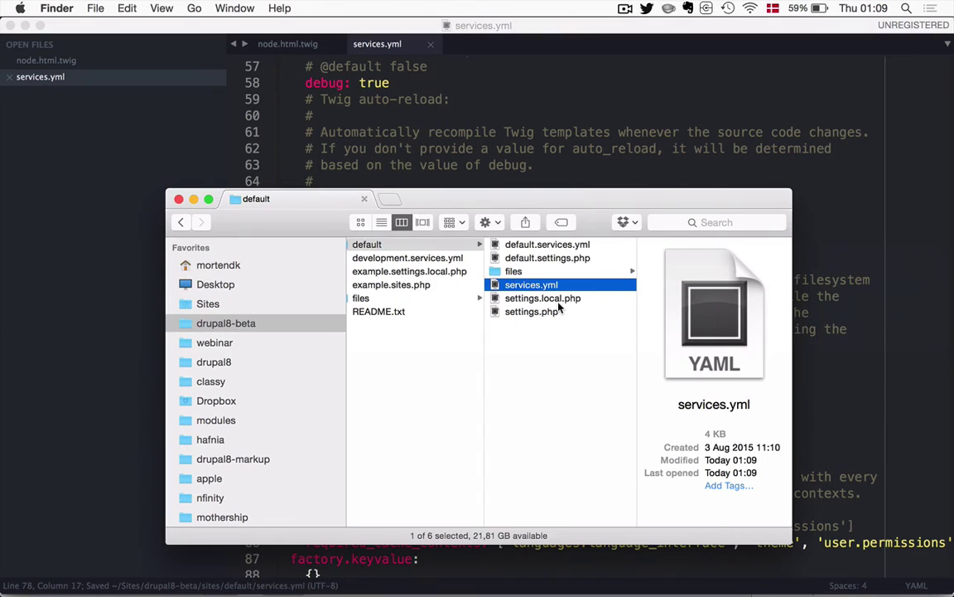
left_click(590, 300)
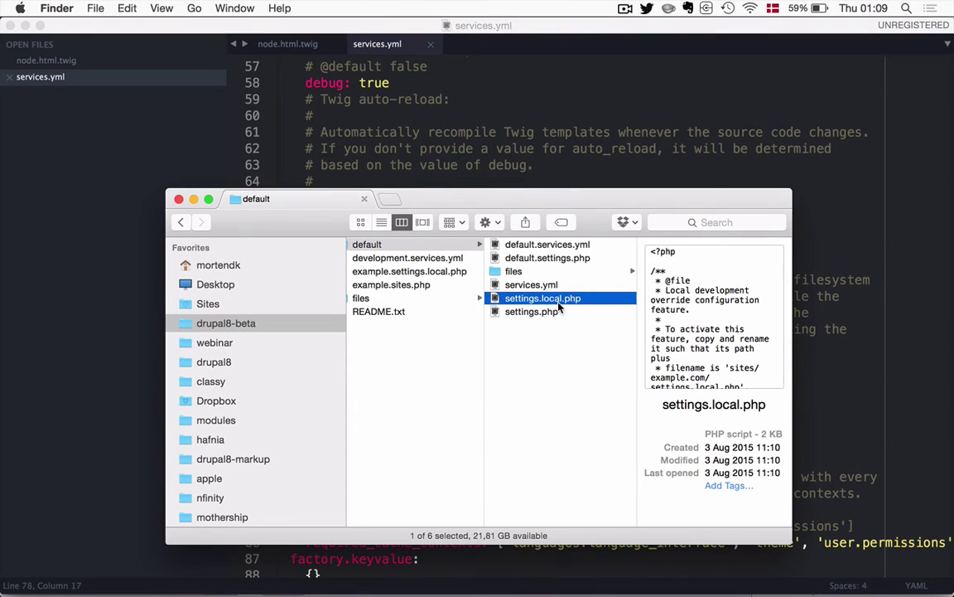
key("Up")
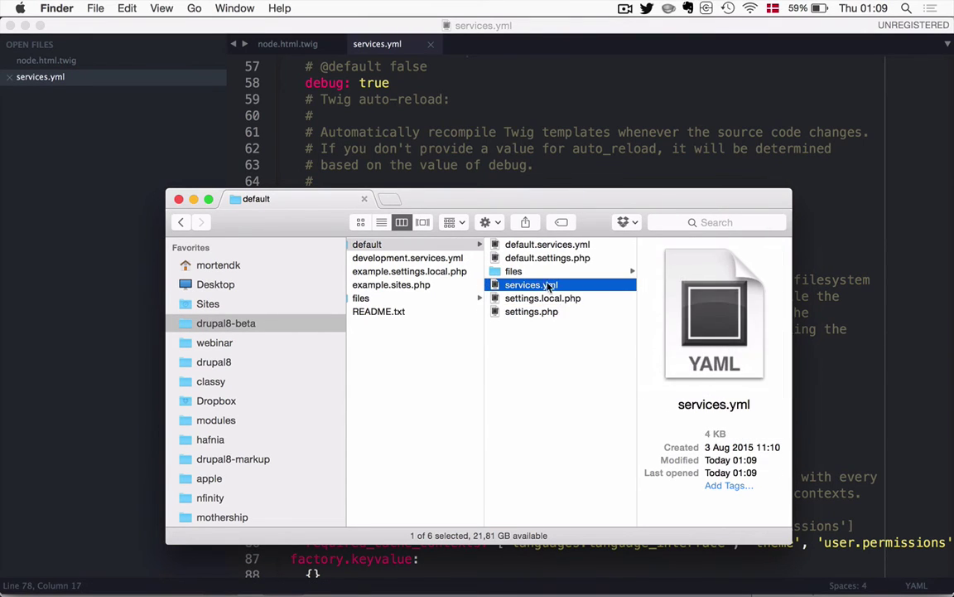
left_click(435, 137)
Rerun drush cr in iTerm to rebuild the cache, then reload node/1 in Chrome
key("super+Tab")
key("super+Tab")
key("super+Tab")
key("Up")
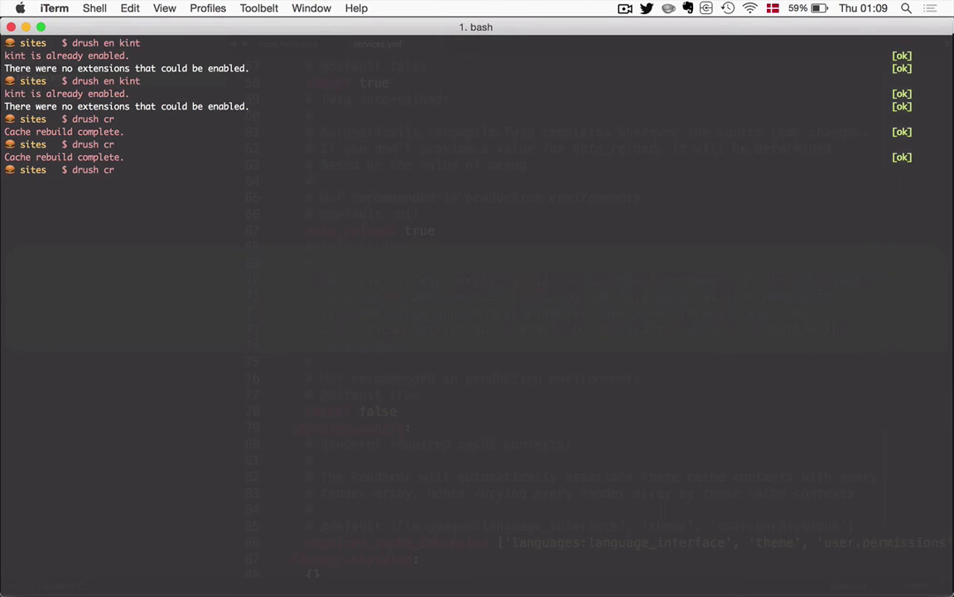
key("Return")
key("super+Tab")
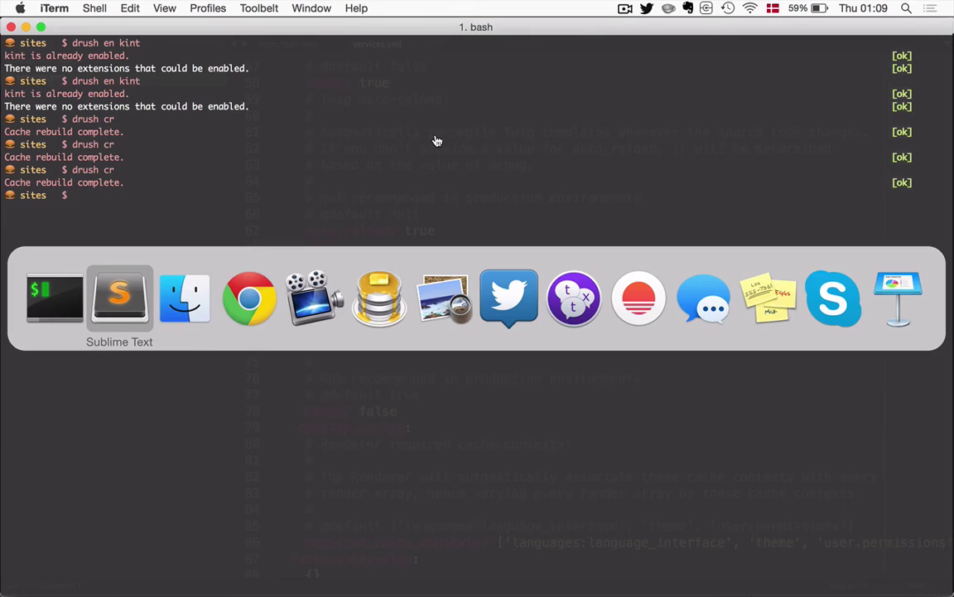
key("super+Tab")
key("super+Tab")
key("super+r")
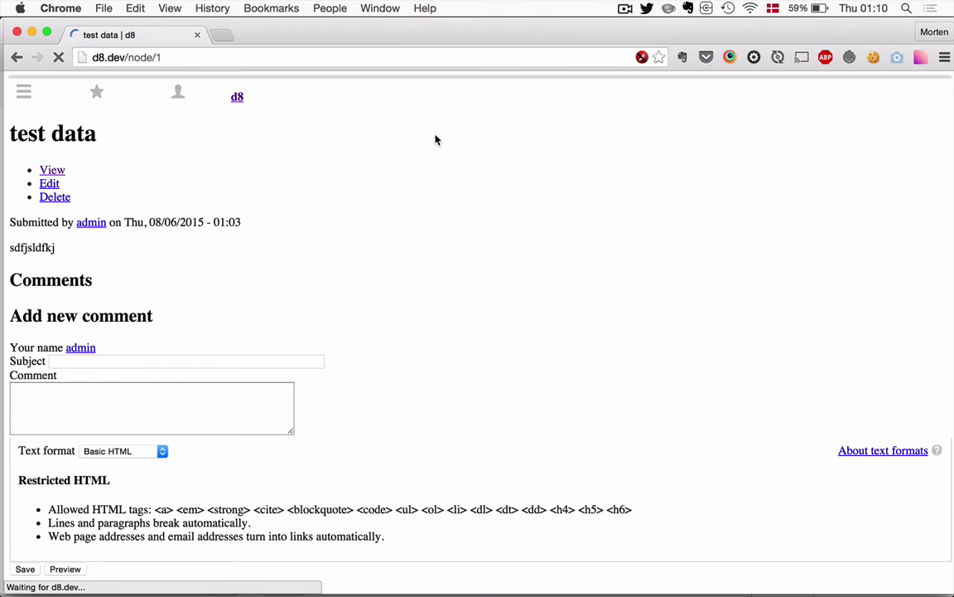
Inspect the body text and select its Twig FILE NAME SUGGESTIONS debug comment
right_click(38, 313)
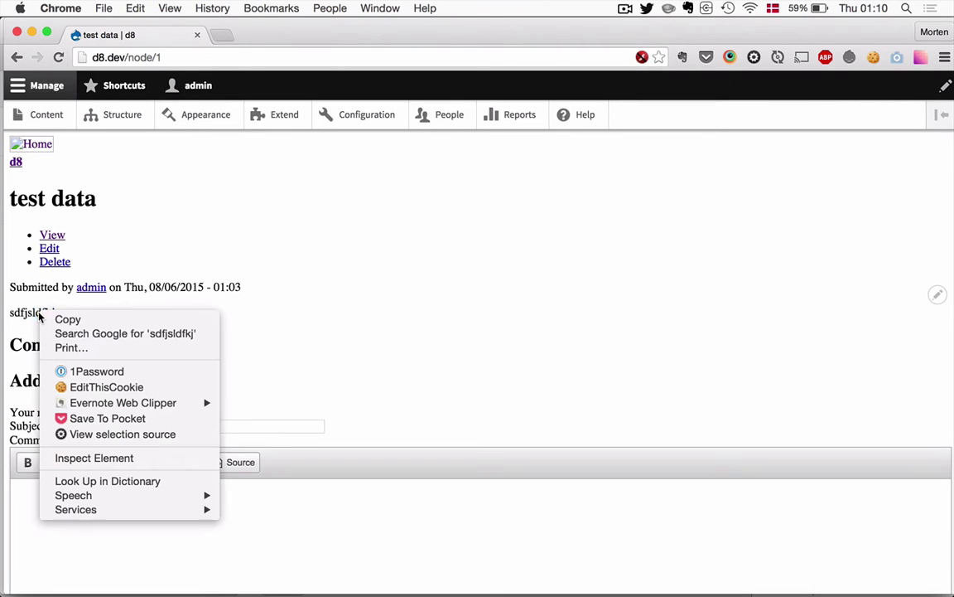
left_click(93, 457)
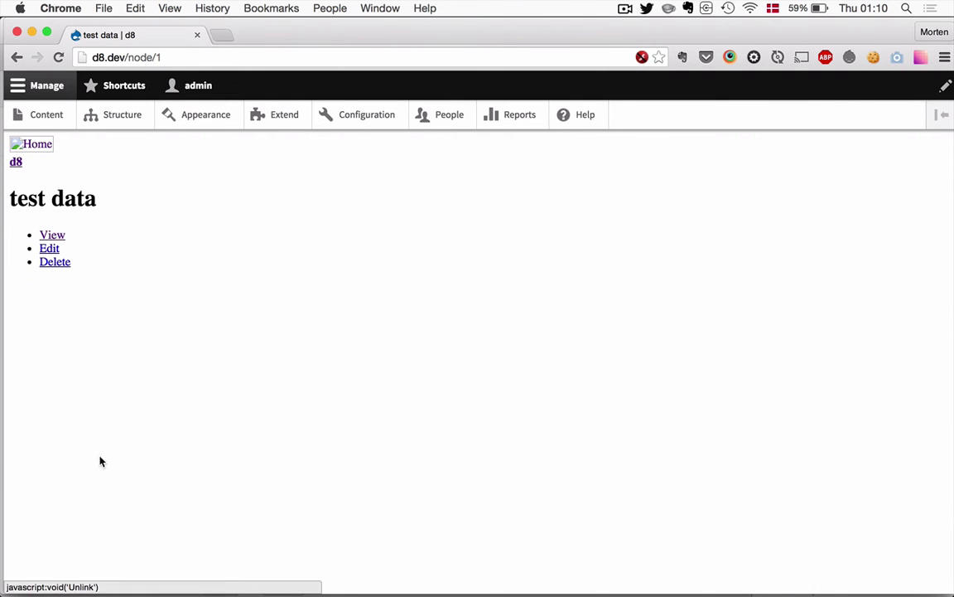
scroll(100, 460, "up", 1)
scroll(102, 464, "up", 3)
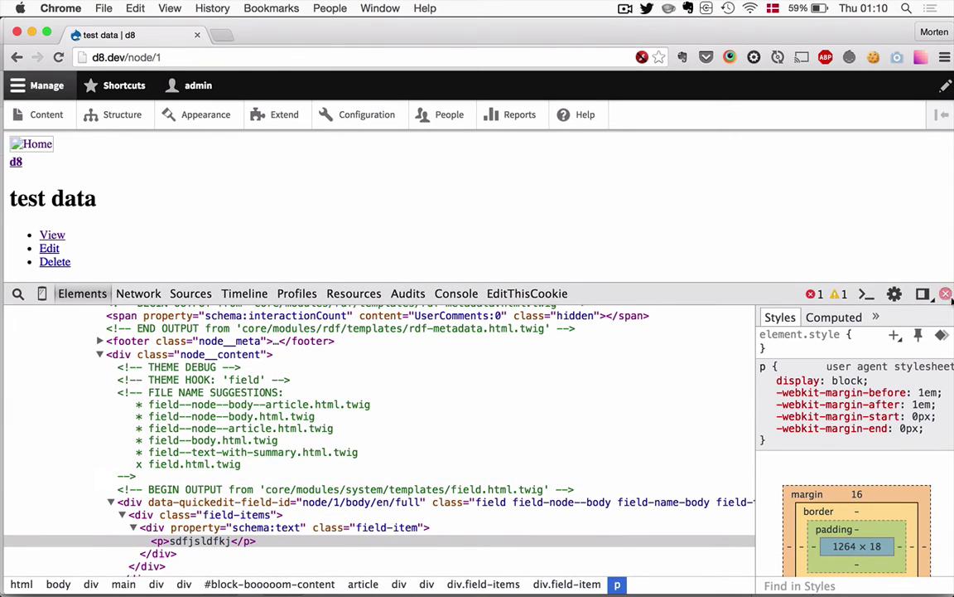
scroll(266, 411, "down", 2)
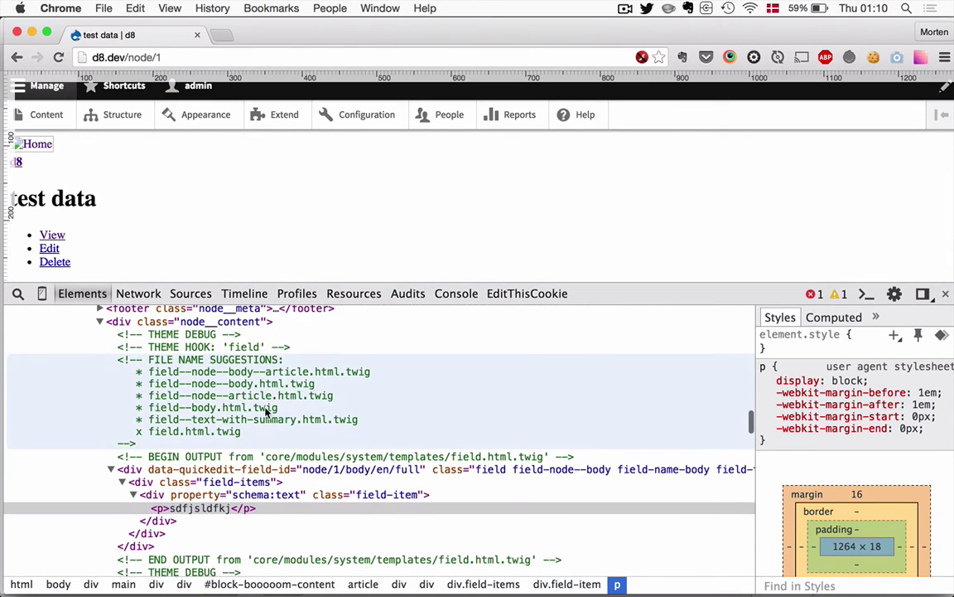
left_click(192, 379)
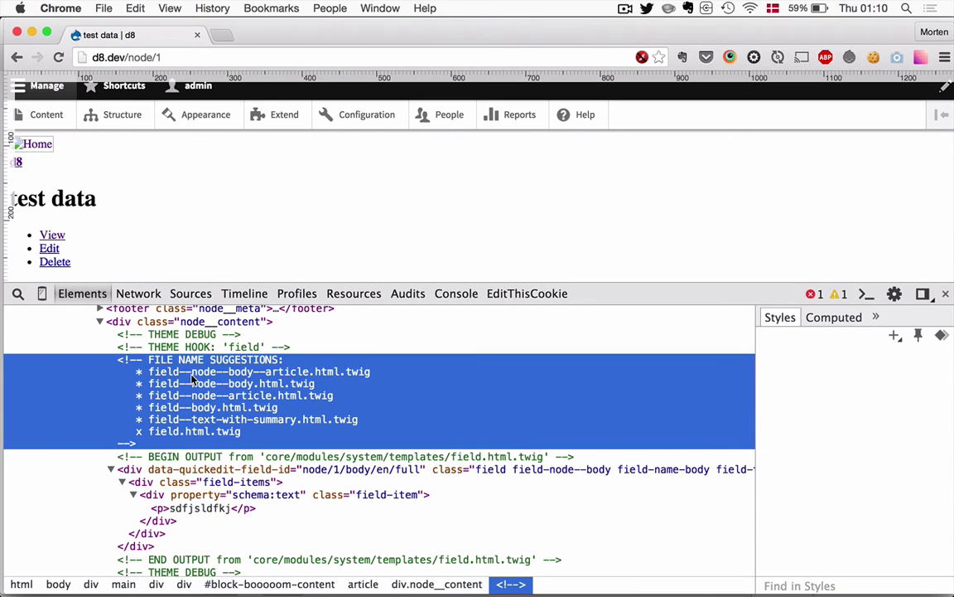
Uncomment the kint(content) line in node.html.twig and save the template
key("super+Tab")
key("super+Tab")
key("ctrl+Tab")
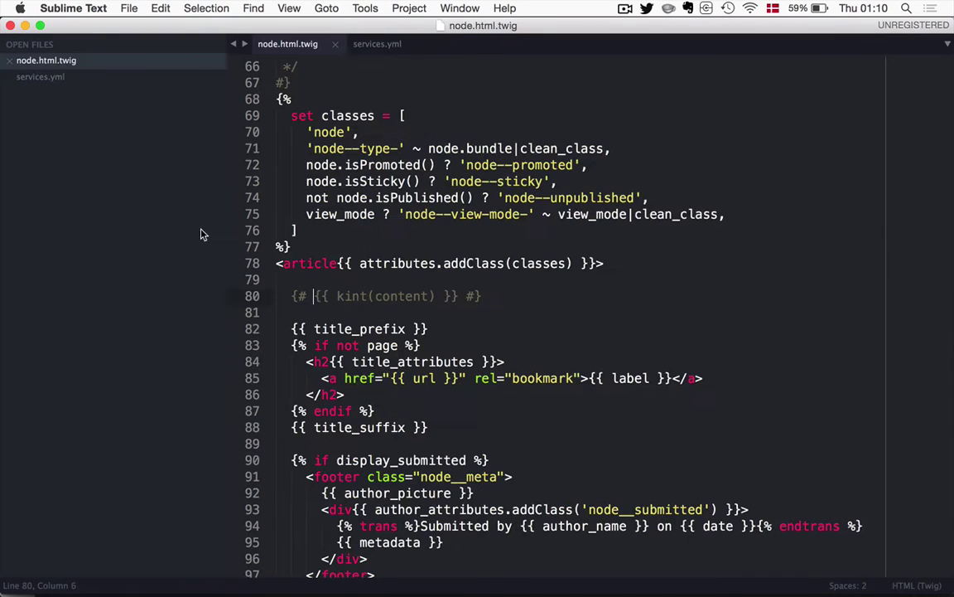
key("Up")
key("super+slash")
key("super+s")
key("super+Tab")
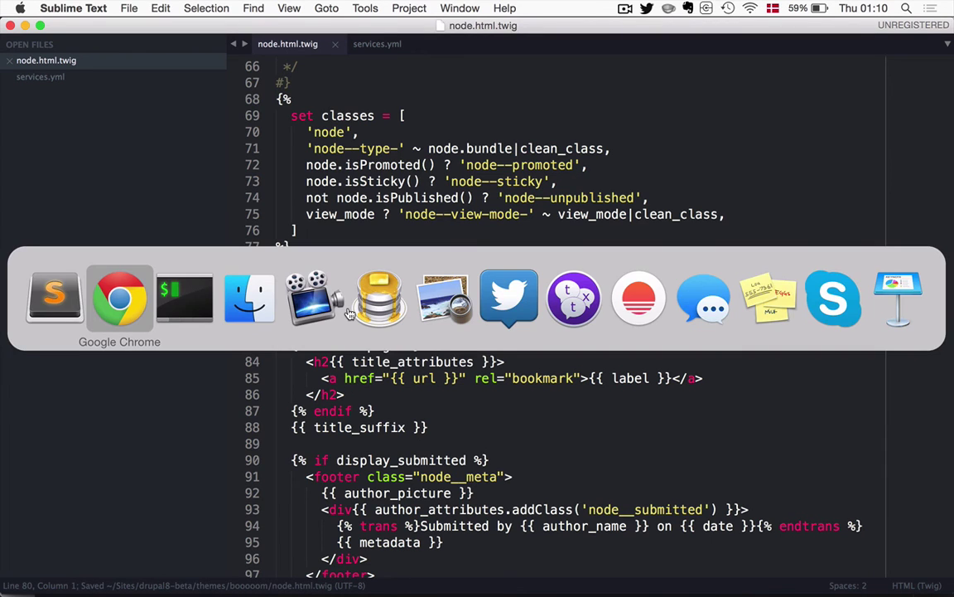
Reload node/1 and expand the kint content array, toggling its body and field_image entries
key("super+alt+i")
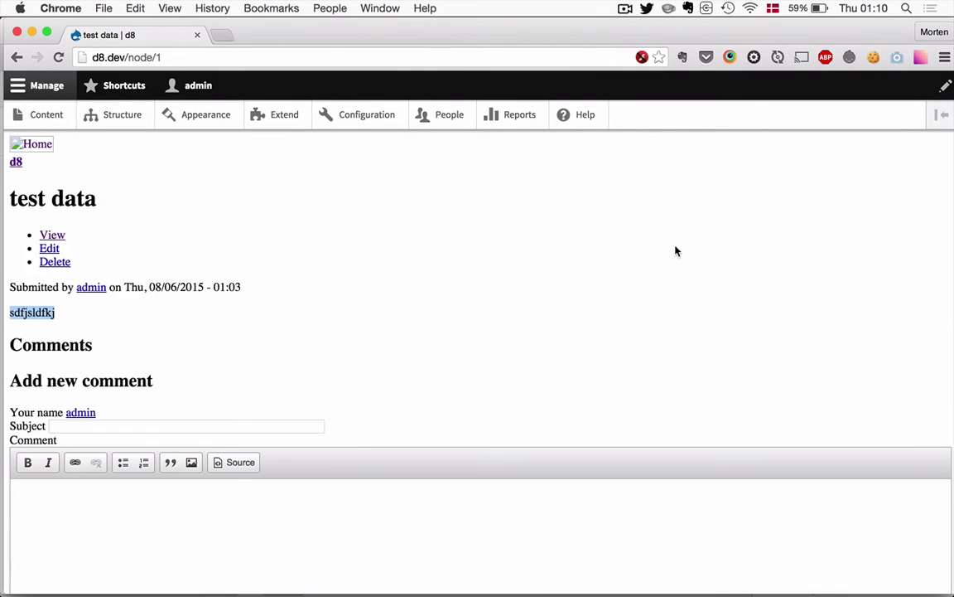
key("super+r")
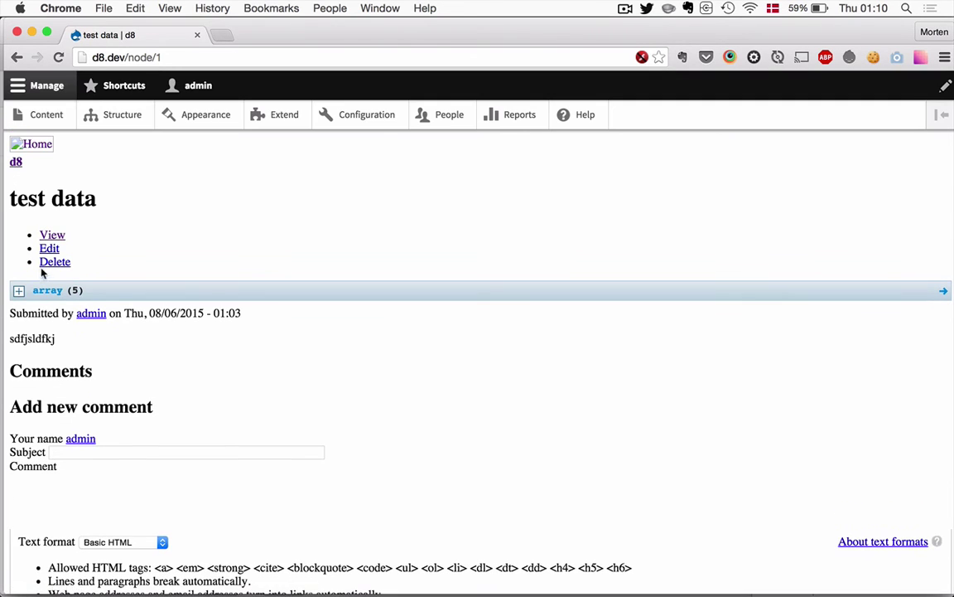
left_click(46, 287)
left_click(55, 331)
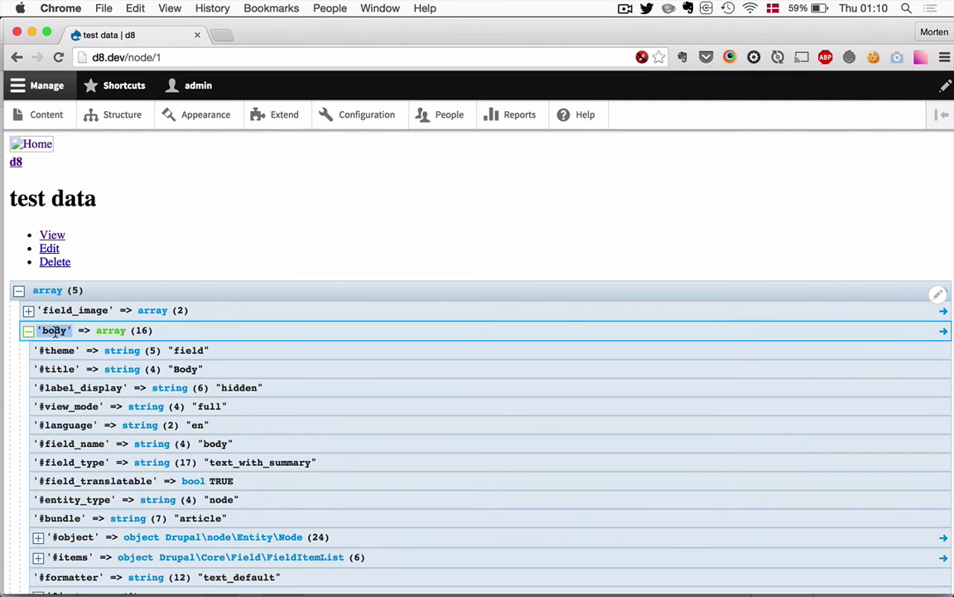
left_click(51, 311)
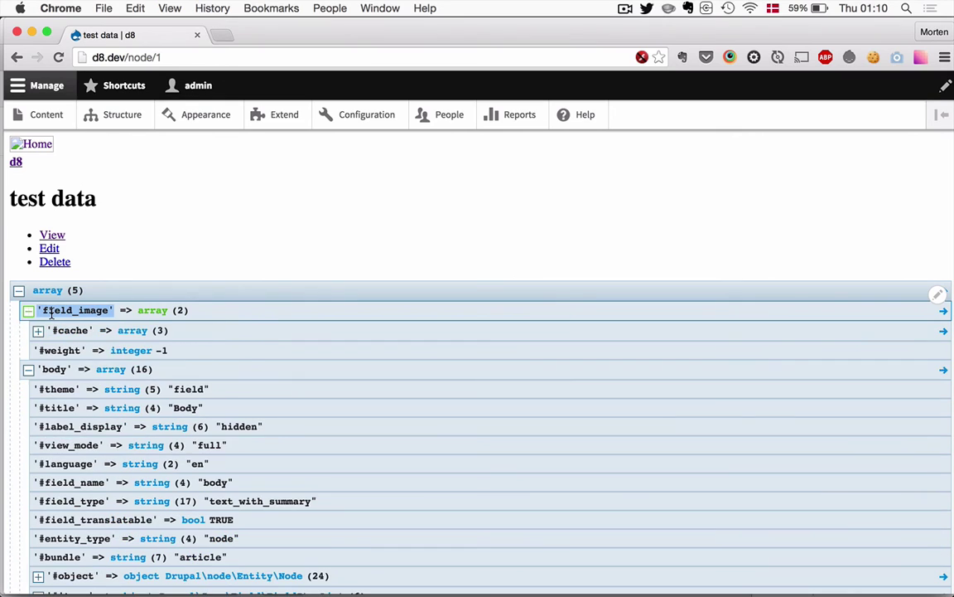
left_click(54, 370)
left_click(77, 308)
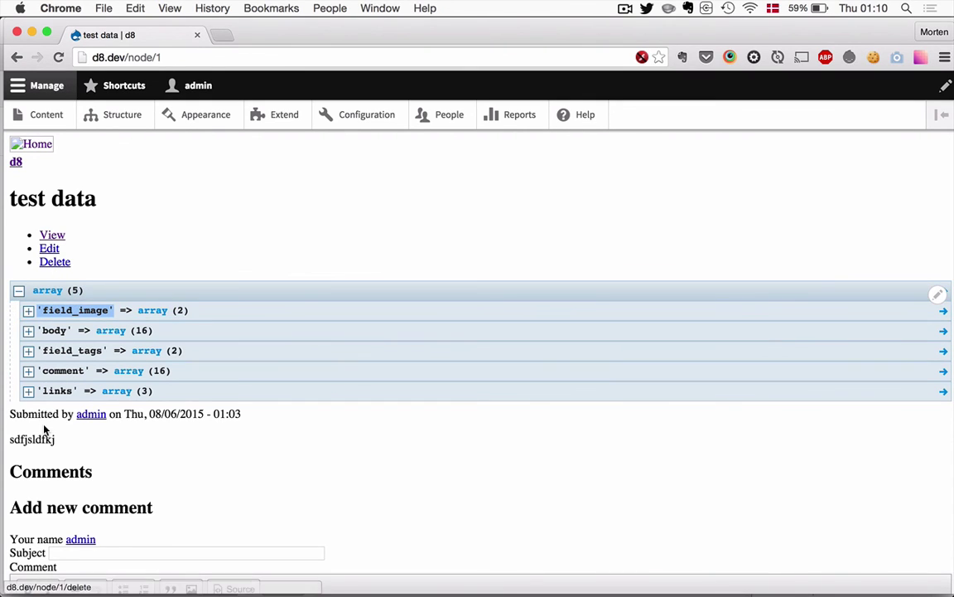
double_click(38, 472)
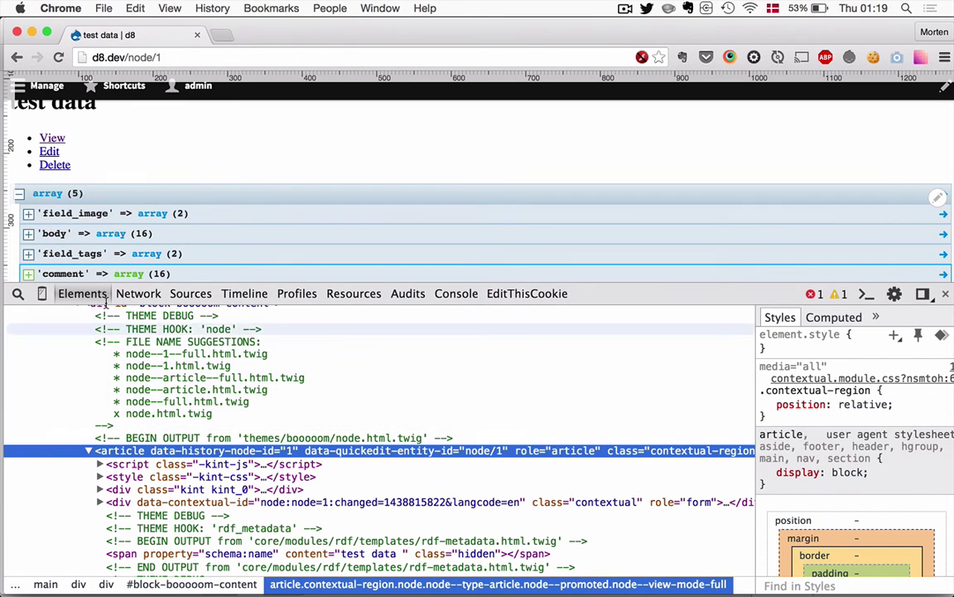
scroll(82, 188, "down", 1)
scroll(82, 188, "down", 1)
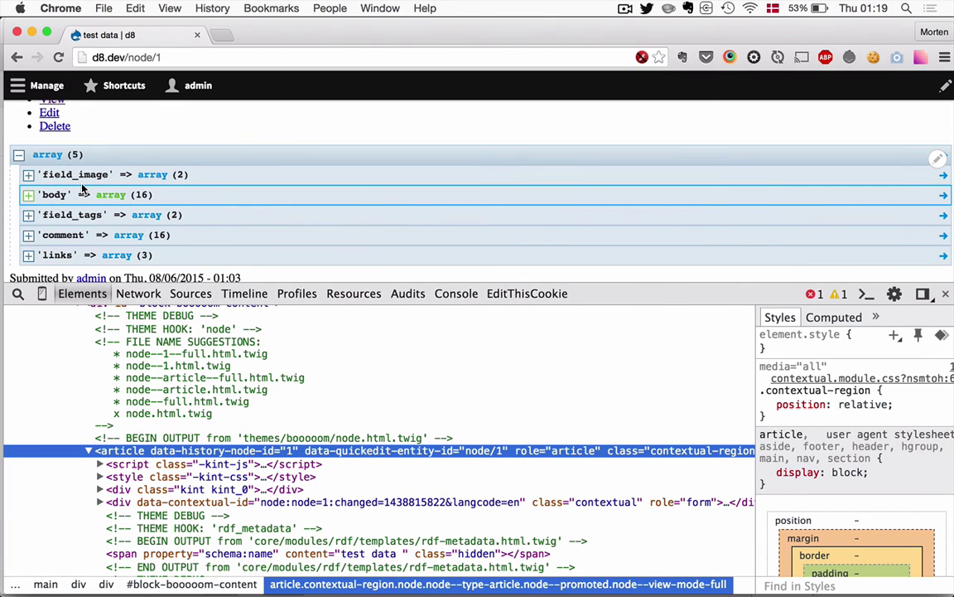
key("super+Tab")
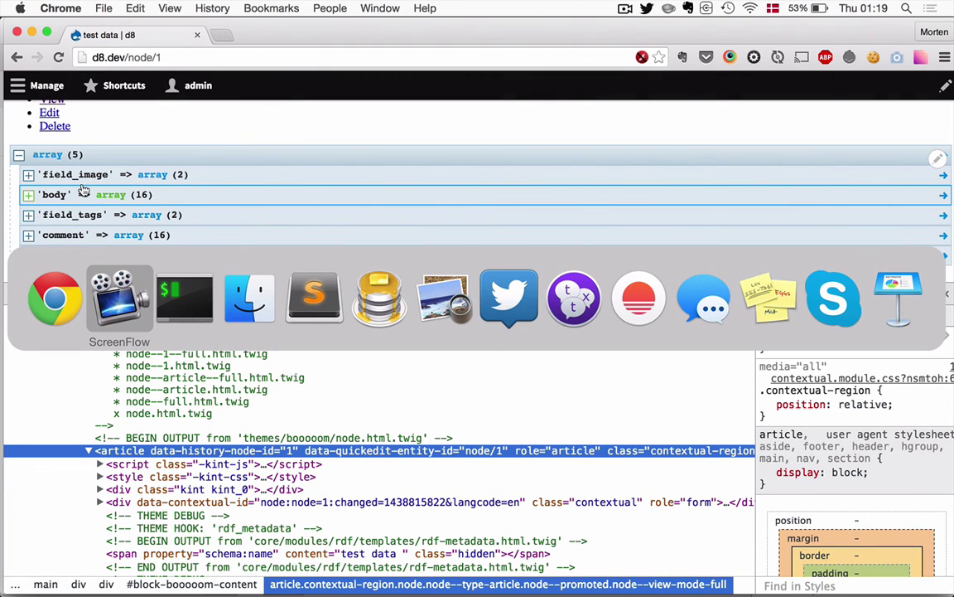
In Finder, go up to sites and open themes > booooom, selecting node.html.twig
key("super+shift+Tab")
key("super+Tab")
key("super+Tab")
key("super+Tab")
key("Left")
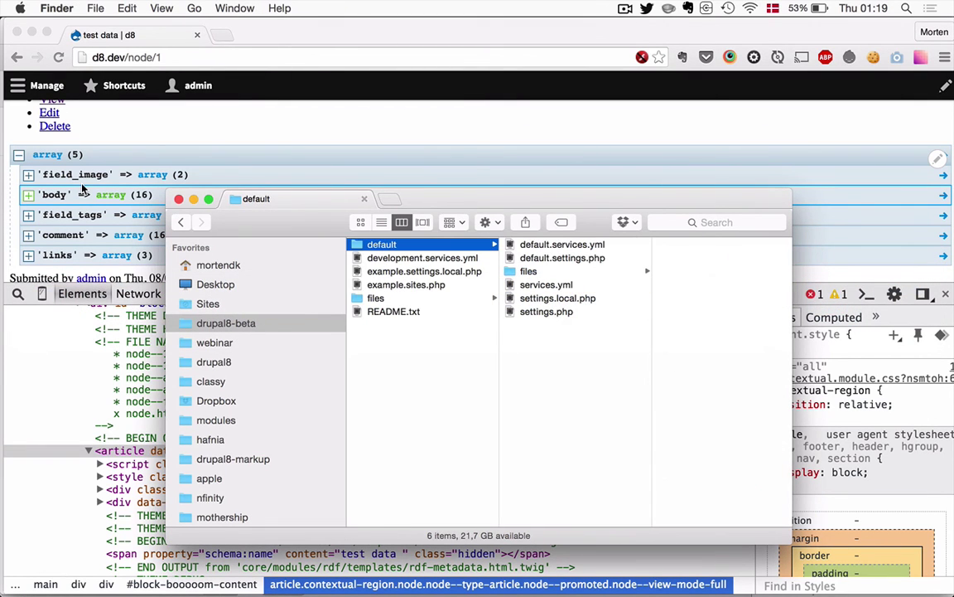
key("Left")
left_click(403, 391)
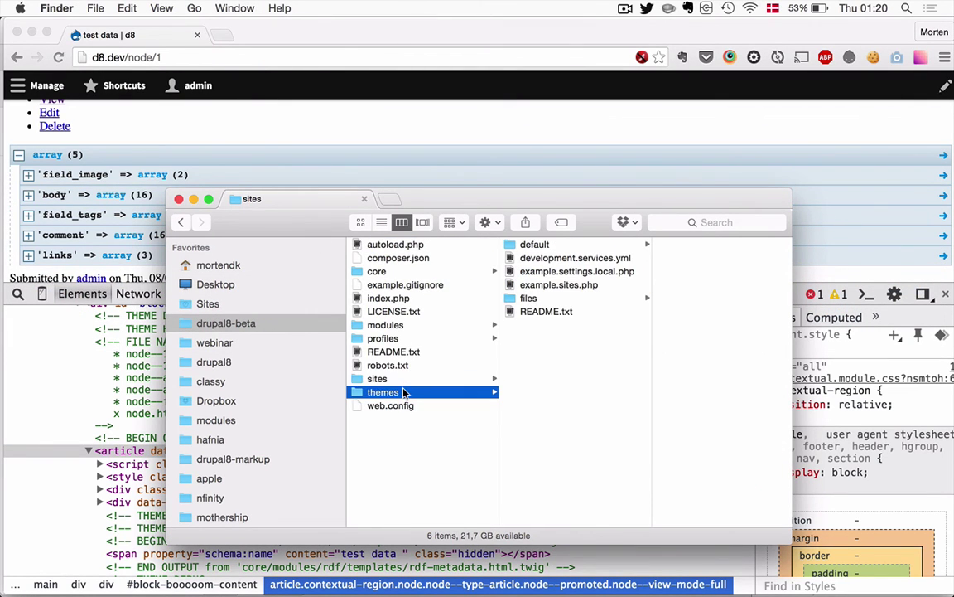
key("Right")
key("Right")
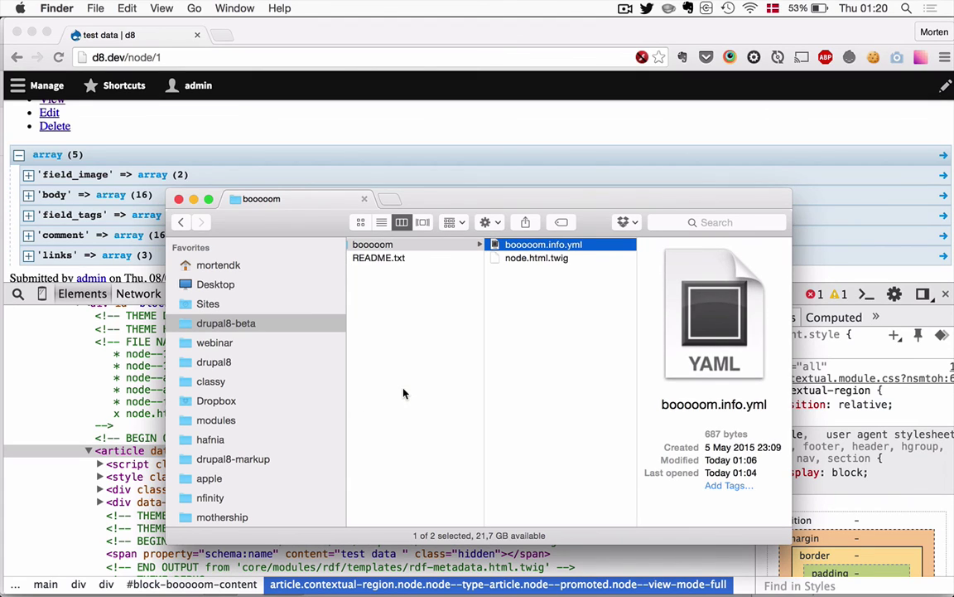
key("Down")
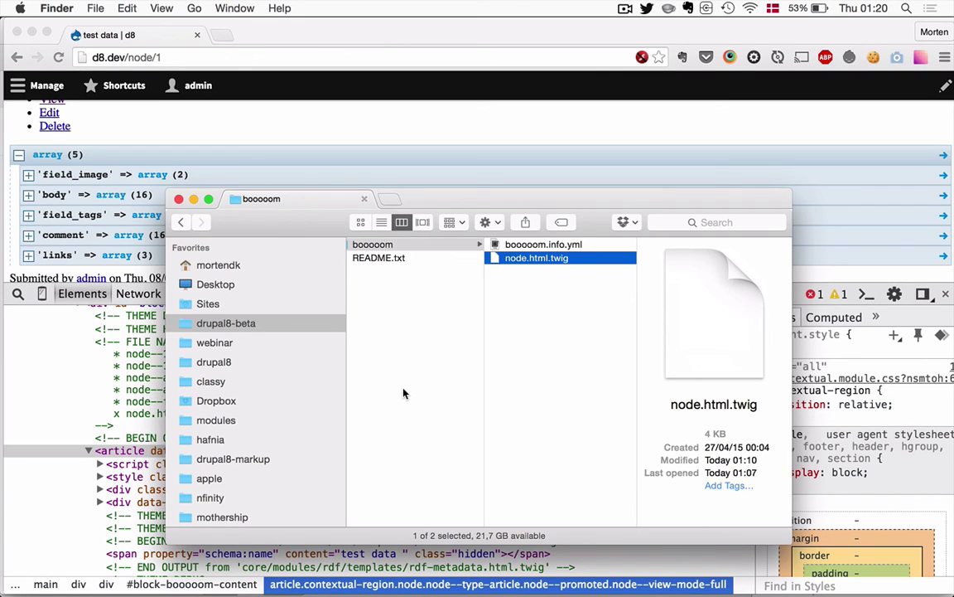
key("super+Tab")
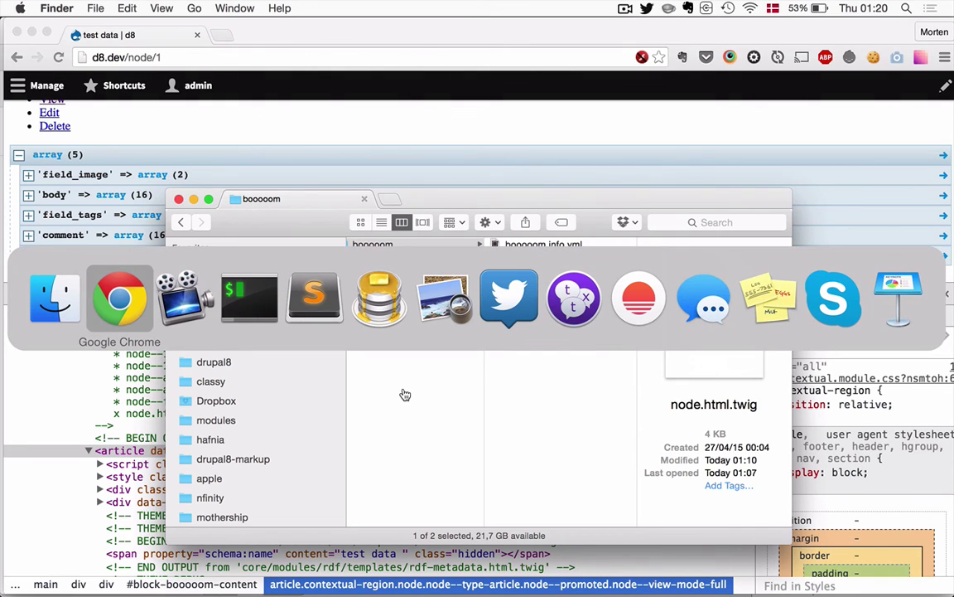